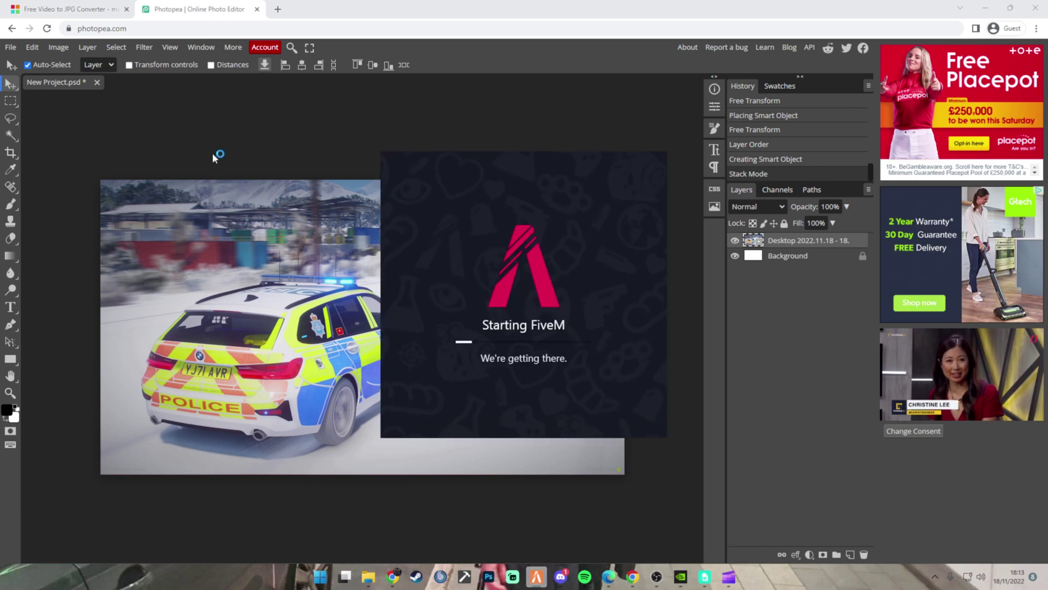
Look at the Free Video to JPG Converter download page and its title, and return to the Photopea project.
{"action": "left_click", "coordinate": [67, 8]}
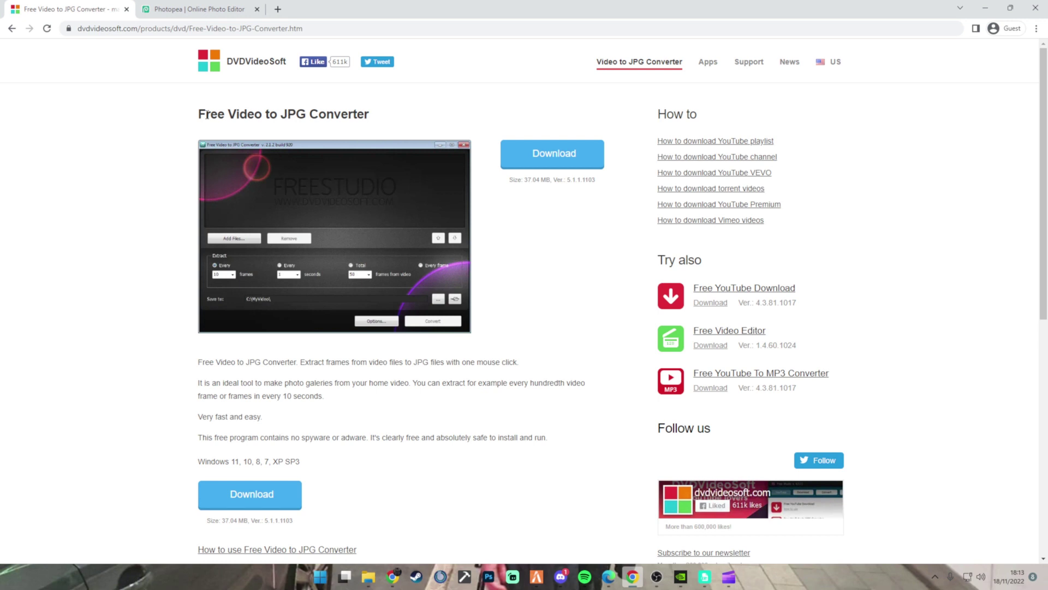
{"action": "left_click_drag", "start_coordinate": [207, 113], "coordinate": [430, 126]}
{"action": "left_click", "coordinate": [325, 113]}
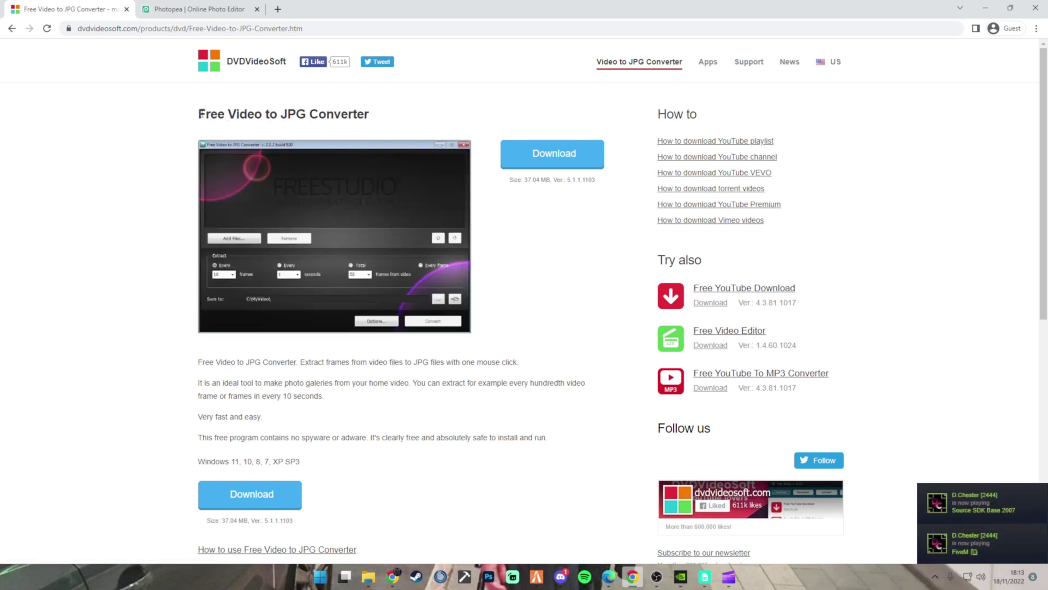
{"action": "left_click_drag", "start_coordinate": [201, 114], "coordinate": [386, 122]}
{"action": "left_click", "coordinate": [384, 122]}
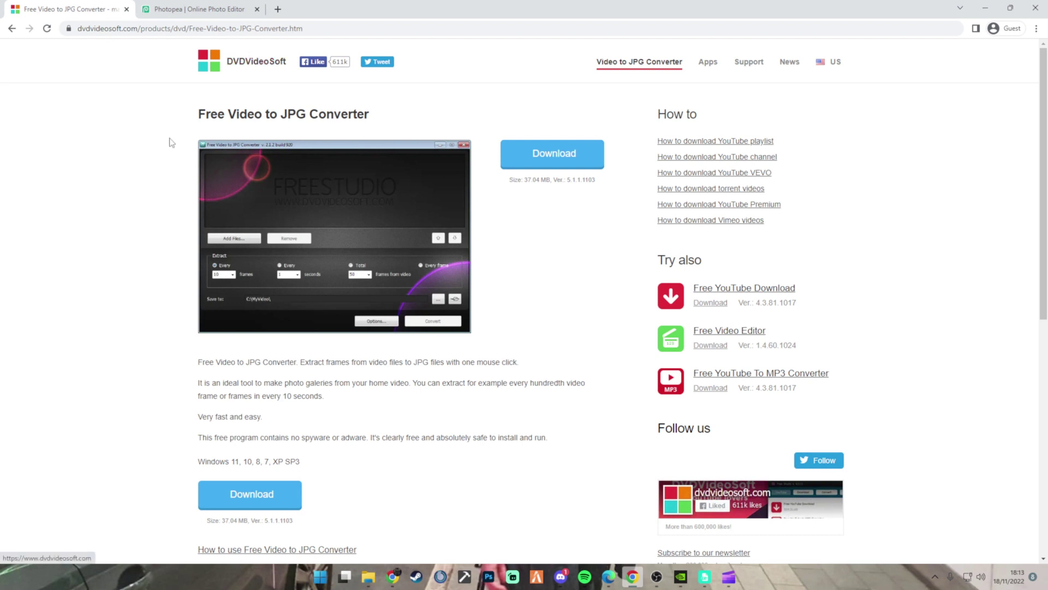
{"action": "left_click", "coordinate": [162, 7]}
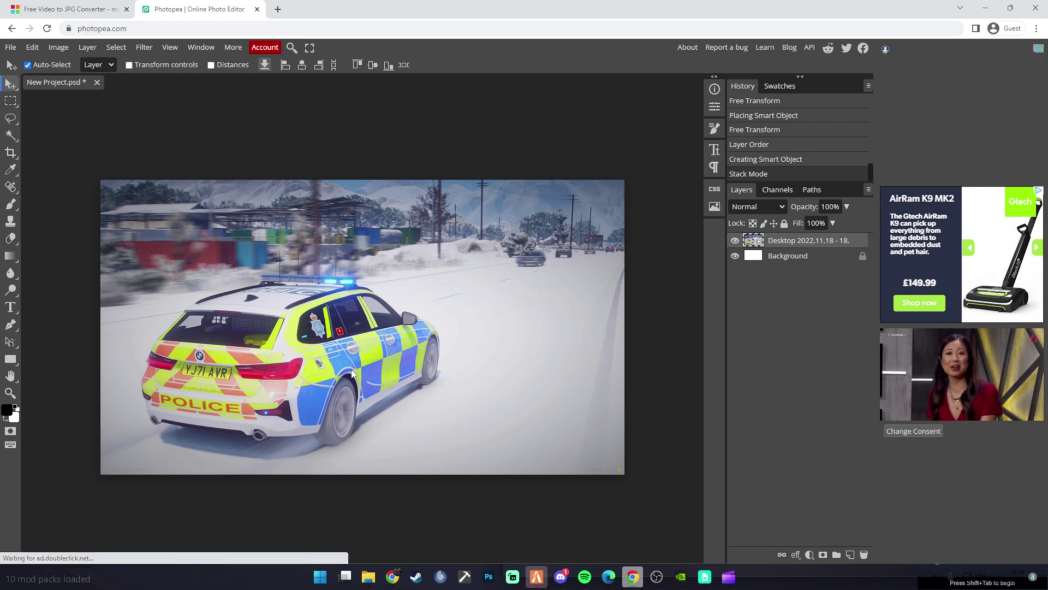
Switch to FiveM, dismiss the account login, and connect to the Moddex Development server.
{"action": "left_click", "coordinate": [538, 578]}
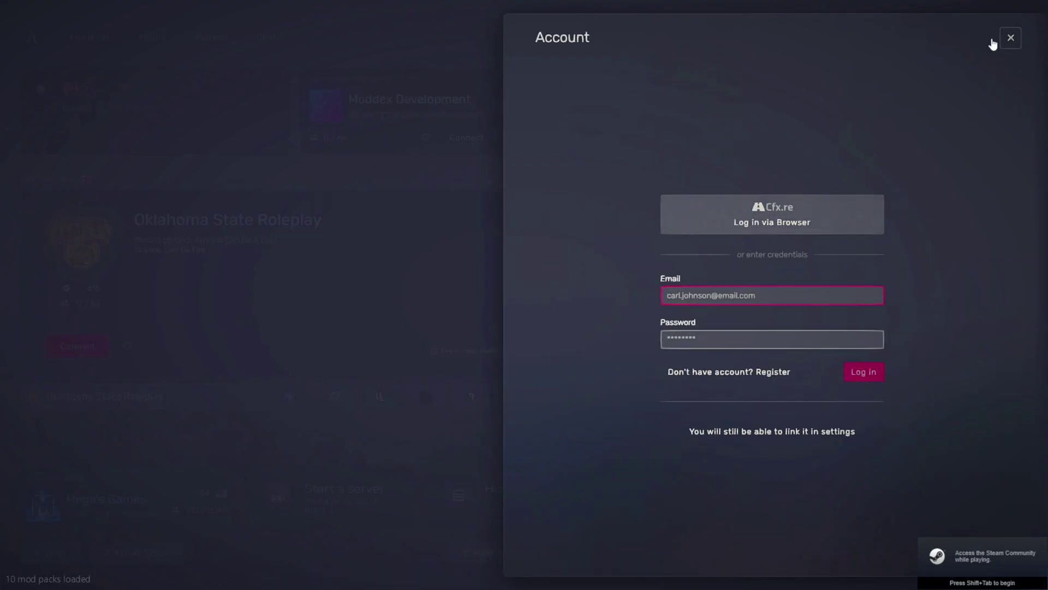
{"action": "left_click", "coordinate": [1008, 40]}
{"action": "left_click", "coordinate": [479, 134]}
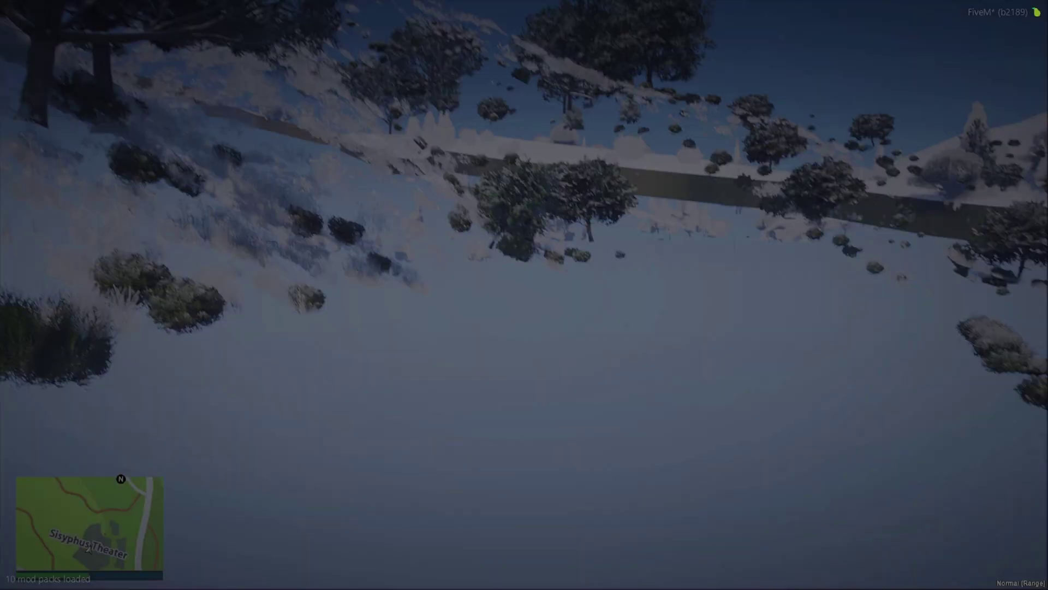
Enable NoClip at Extremely Fast speed and fly the character west over the hills.
{"action": "key", "text": "w"}
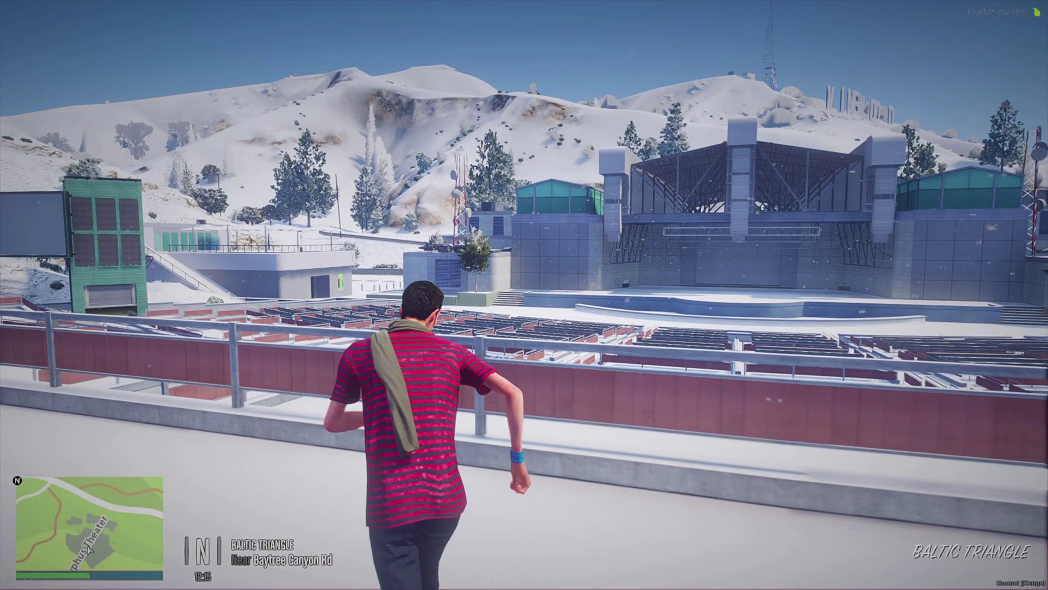
{"action": "key", "text": "F2"}
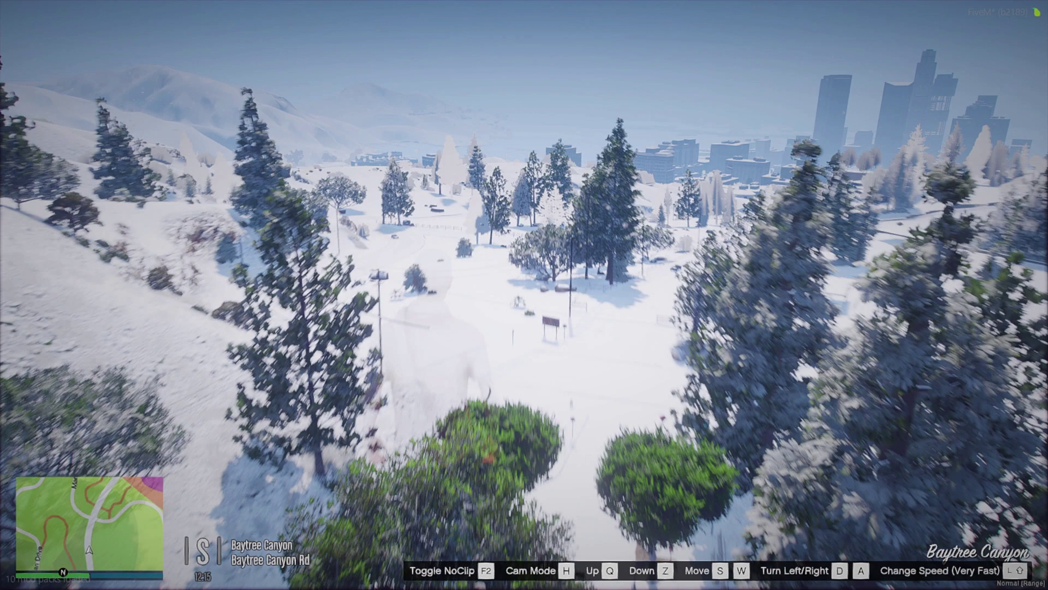
{"action": "key", "text": "shift"}
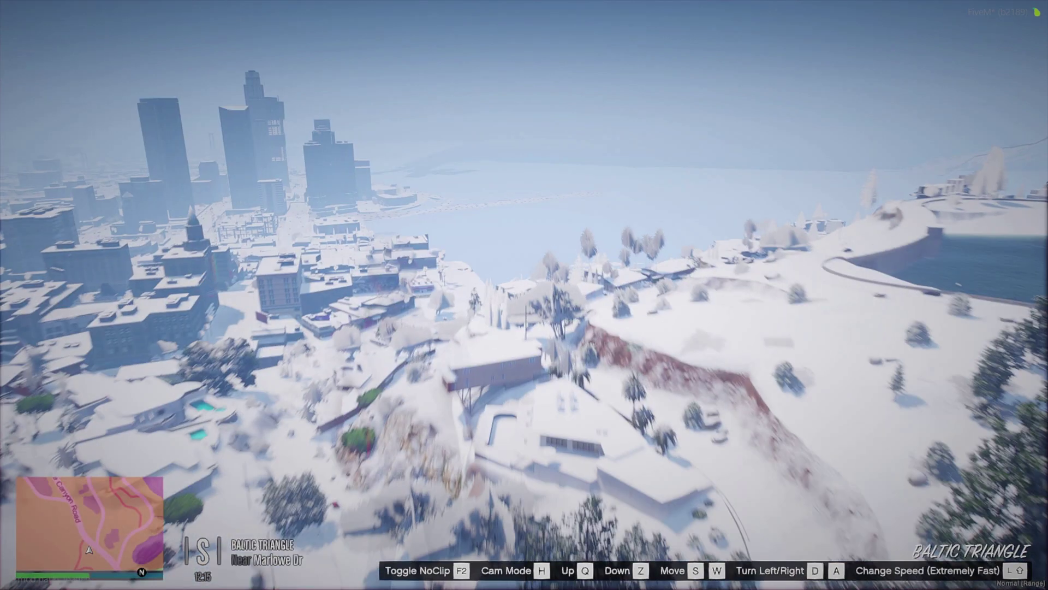
{"action": "key", "text": "w"}
{"action": "key", "text": "d"}
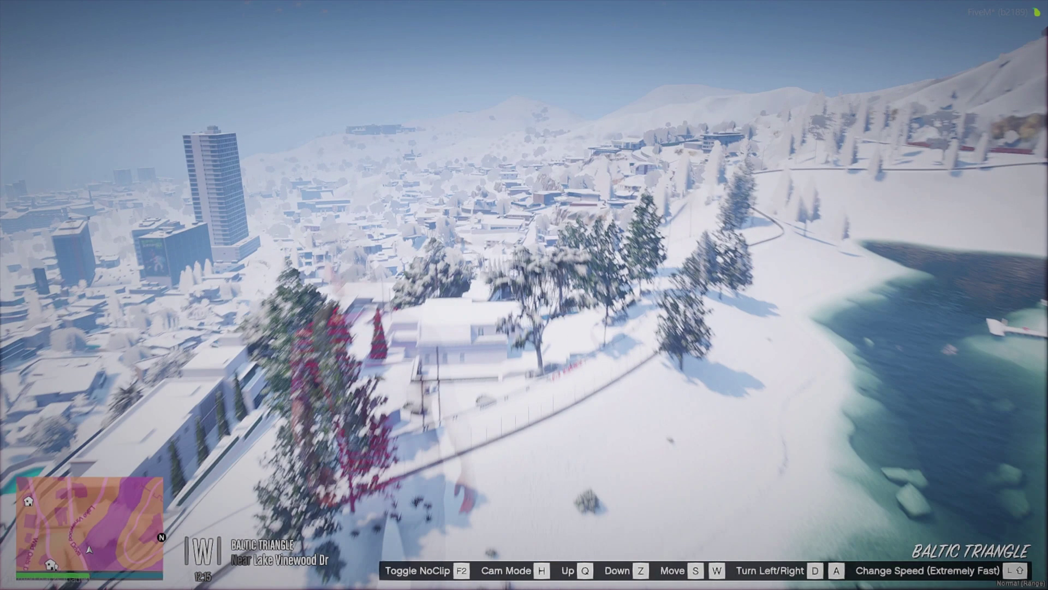
{"action": "key", "text": "w"}
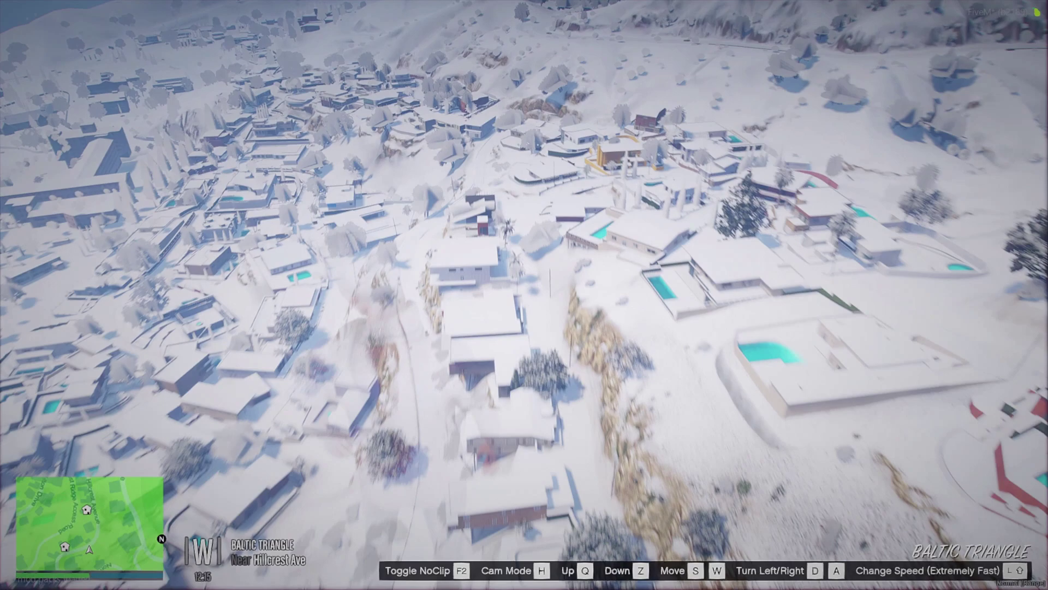
Disable the snow effects and set the world weather to Extra Sunny in vMenu.
{"action": "key", "text": "m"}
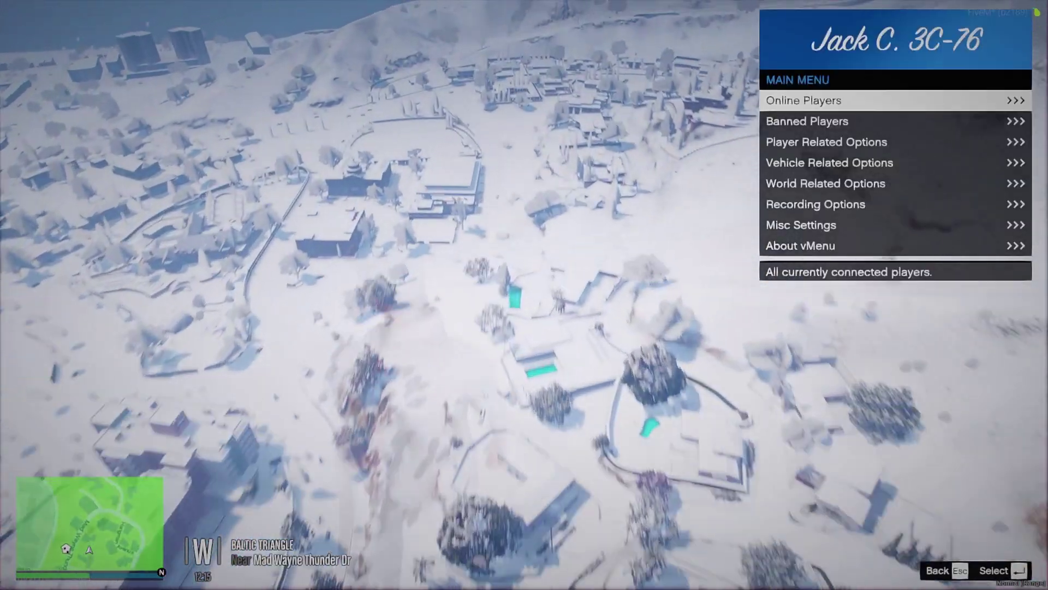
{"action": "key", "text": "m"}
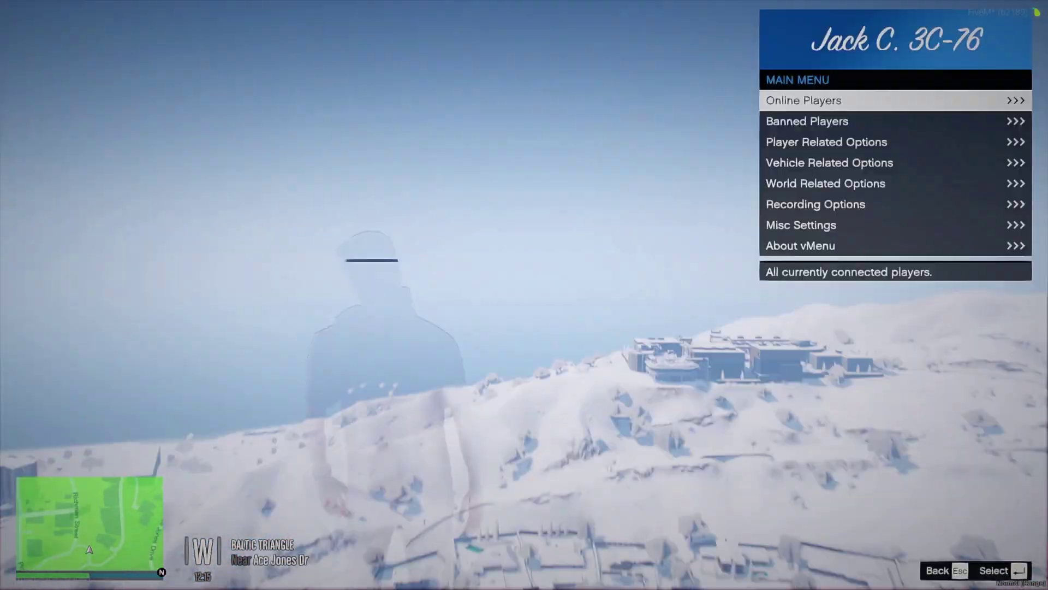
{"action": "key", "text": "Down"}
{"action": "key", "text": "Down"}
{"action": "key", "text": "Down"}
{"action": "key", "text": "Down"}
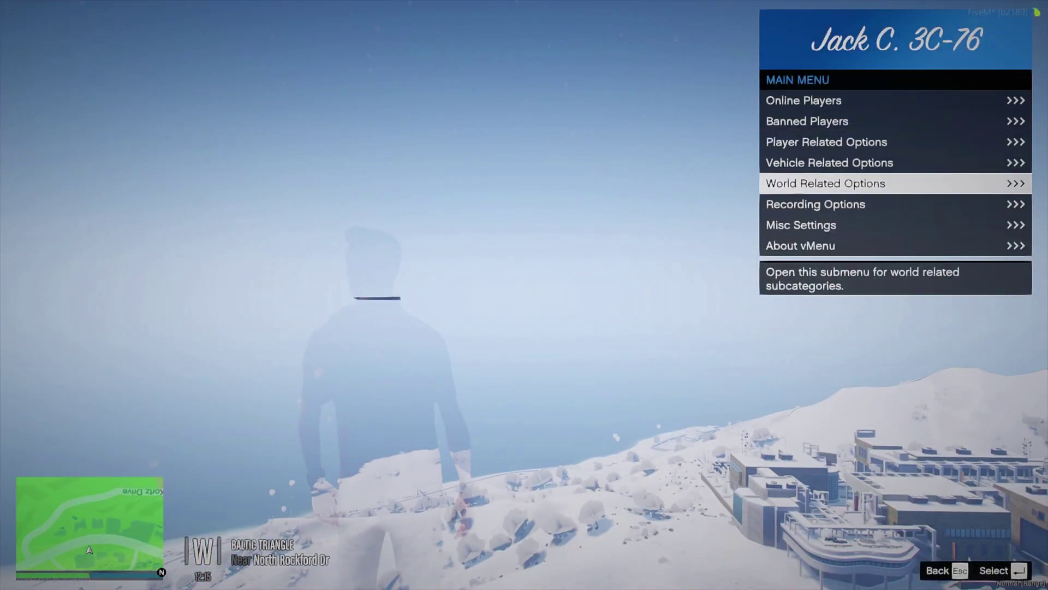
{"action": "key", "text": "Return"}
{"action": "key", "text": "Down"}
{"action": "key", "text": "Up"}
{"action": "key", "text": "Down"}
{"action": "key", "text": "Return"}
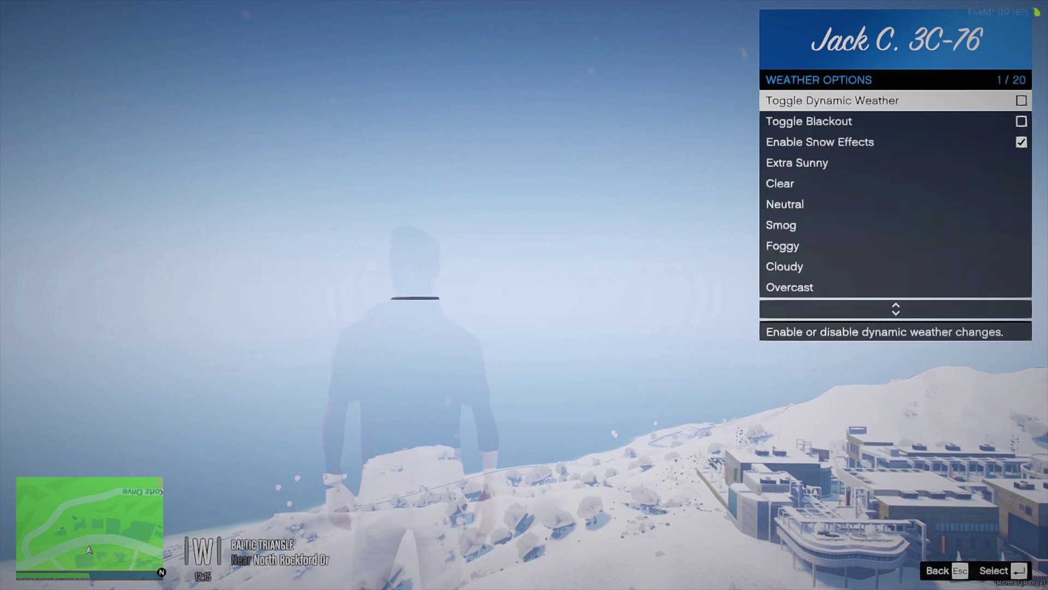
{"action": "key", "text": "Down"}
{"action": "key", "text": "Down"}
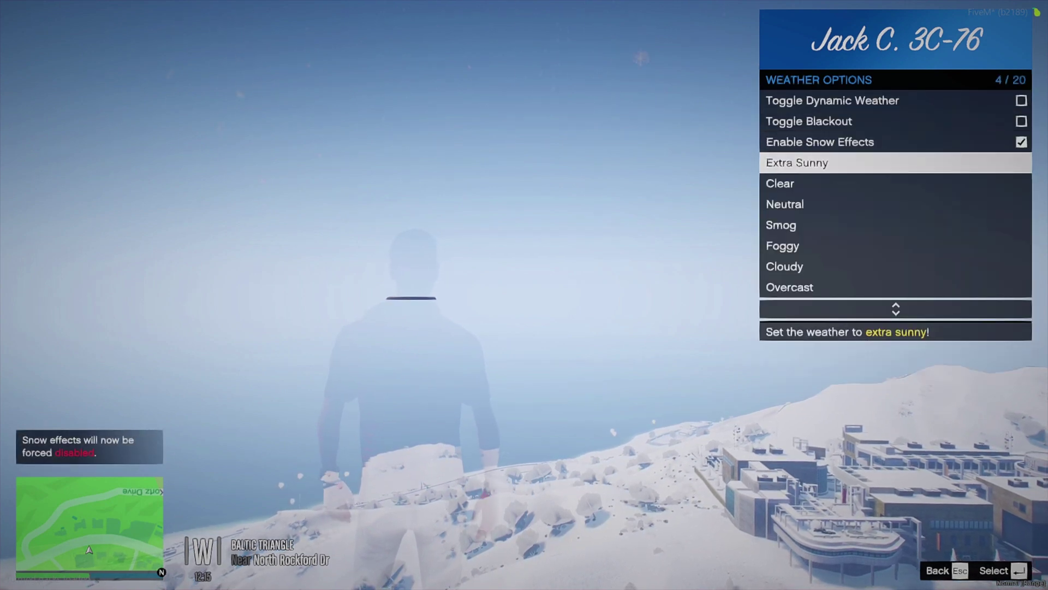
{"action": "key", "text": "Escape"}
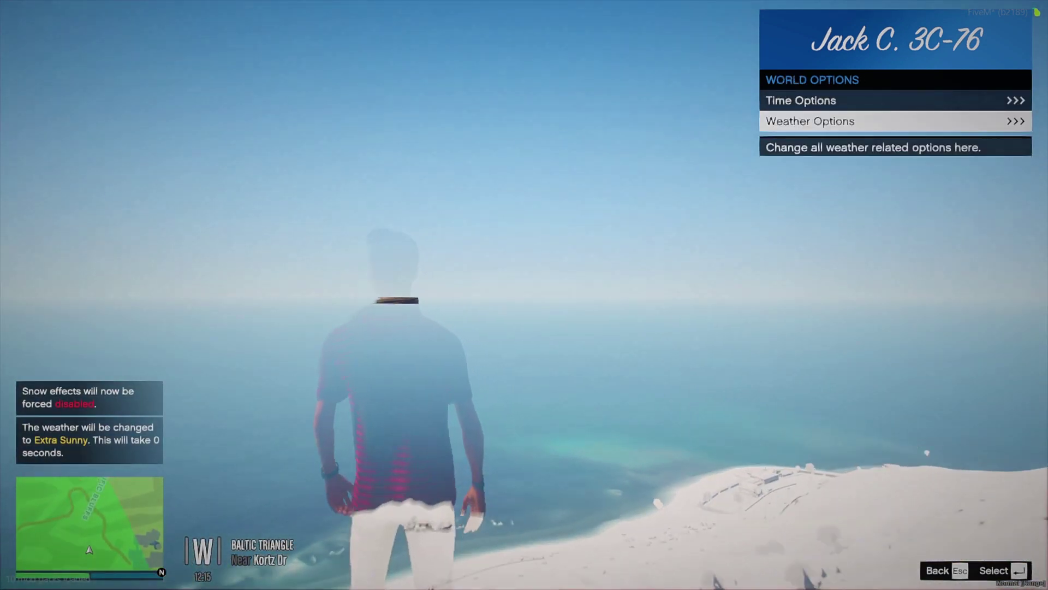
Fly to the Roy Lowenstein Blvd and Innocence Blvd junction in Anfield and spawn the saved UM GO5 vehicle (bmw).
{"action": "key", "text": "w"}
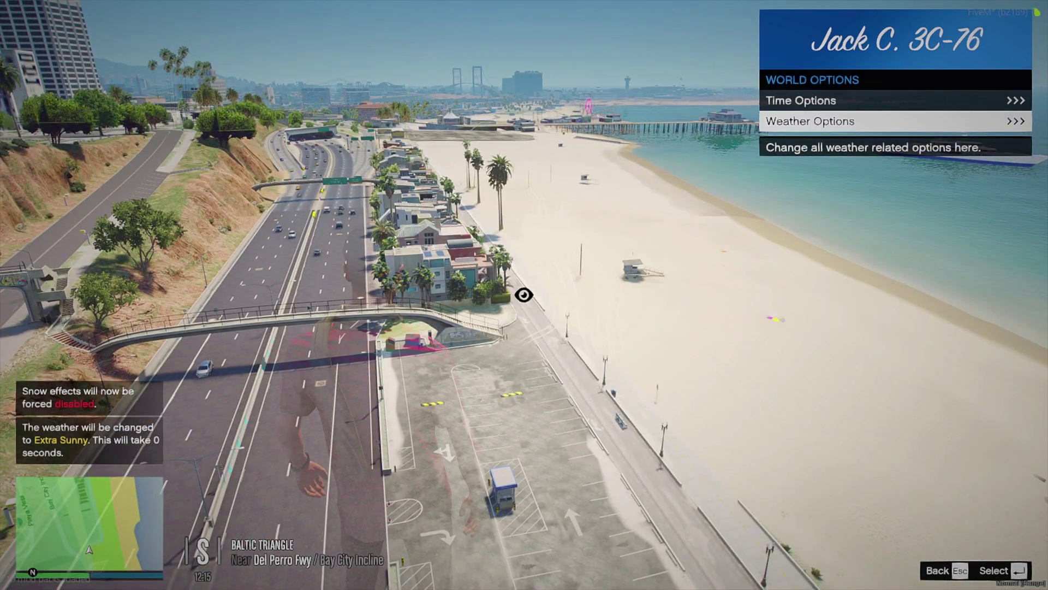
{"action": "key", "text": "w"}
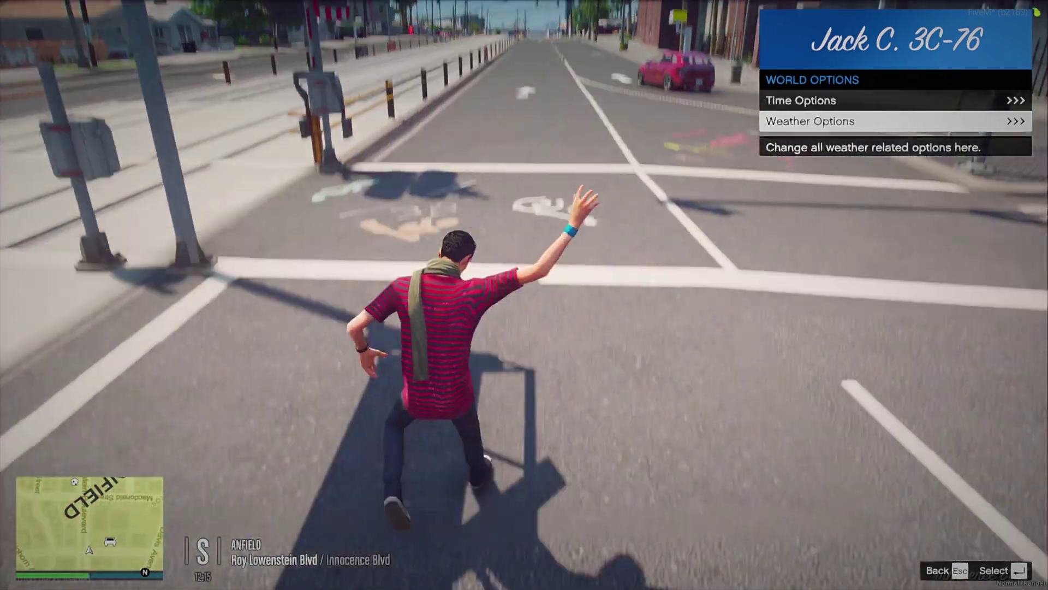
{"action": "key", "text": "Escape"}
{"action": "key", "text": "Down"}
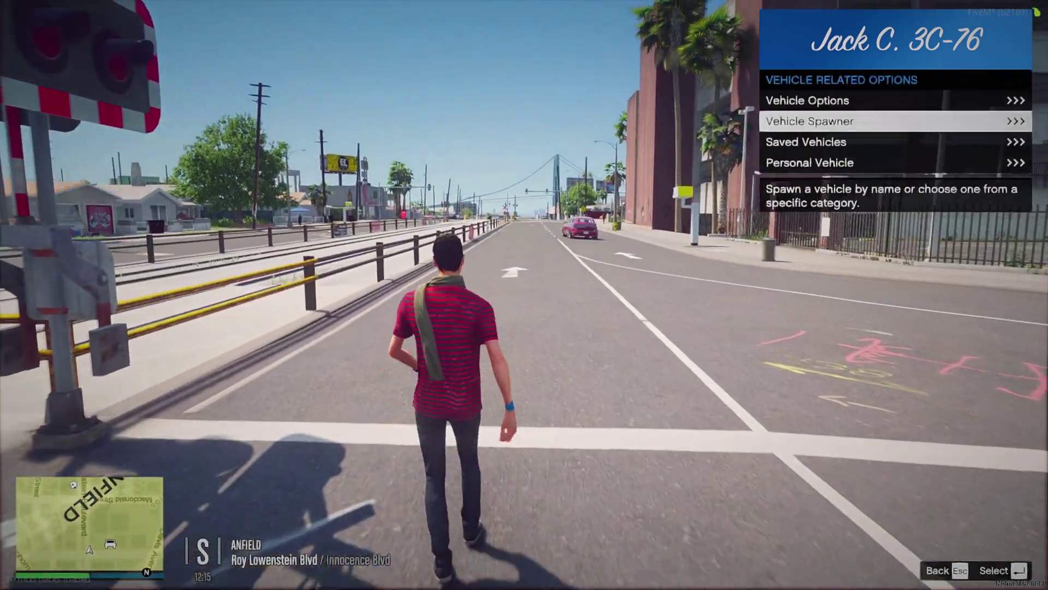
{"action": "key", "text": "Down"}
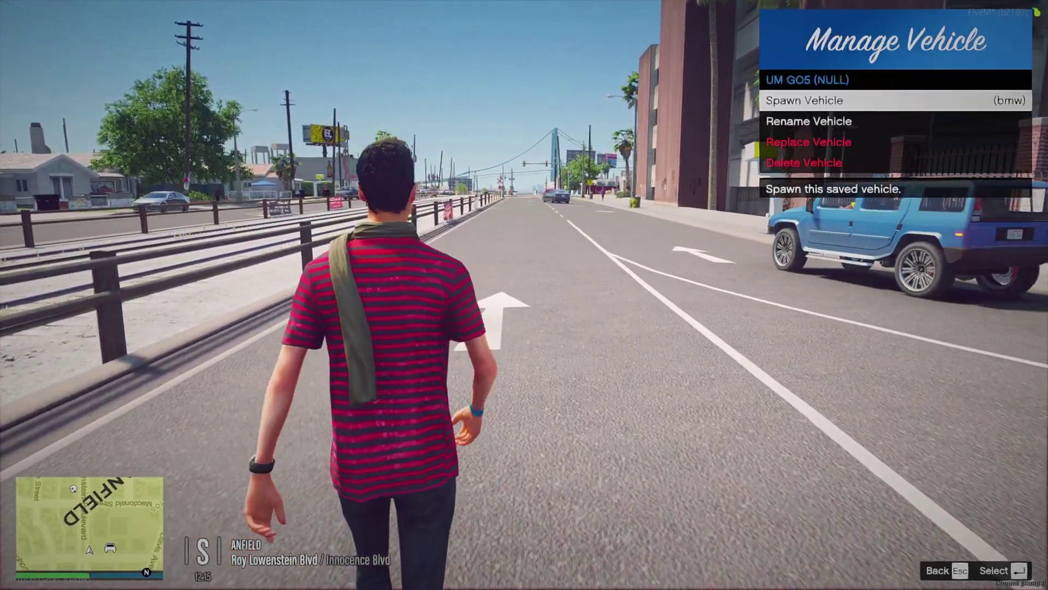
{"action": "key", "text": "Return"}
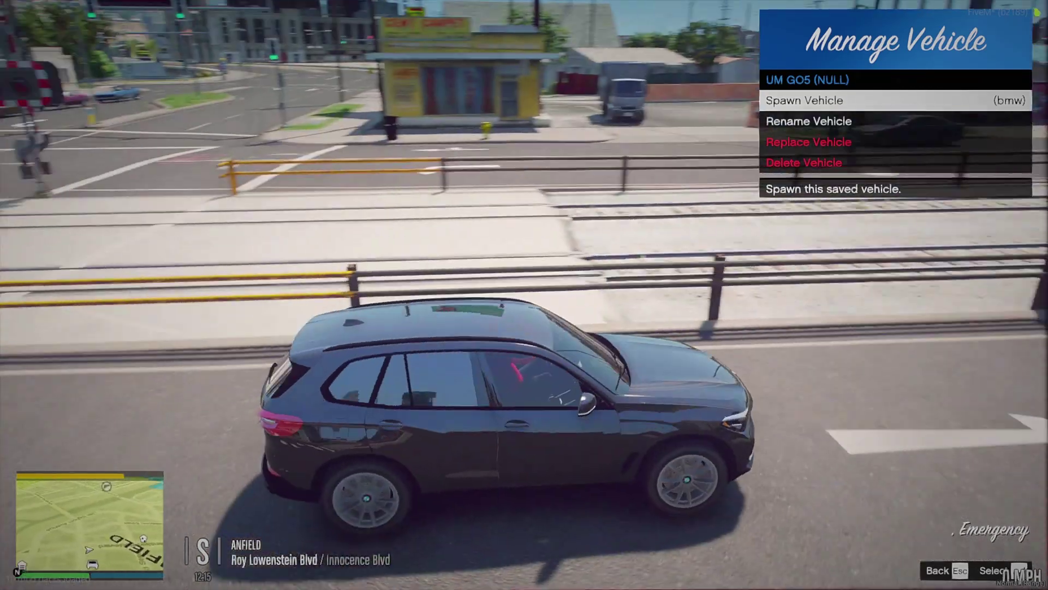
{"action": "key", "text": "Escape"}
{"action": "key", "text": "Escape"}
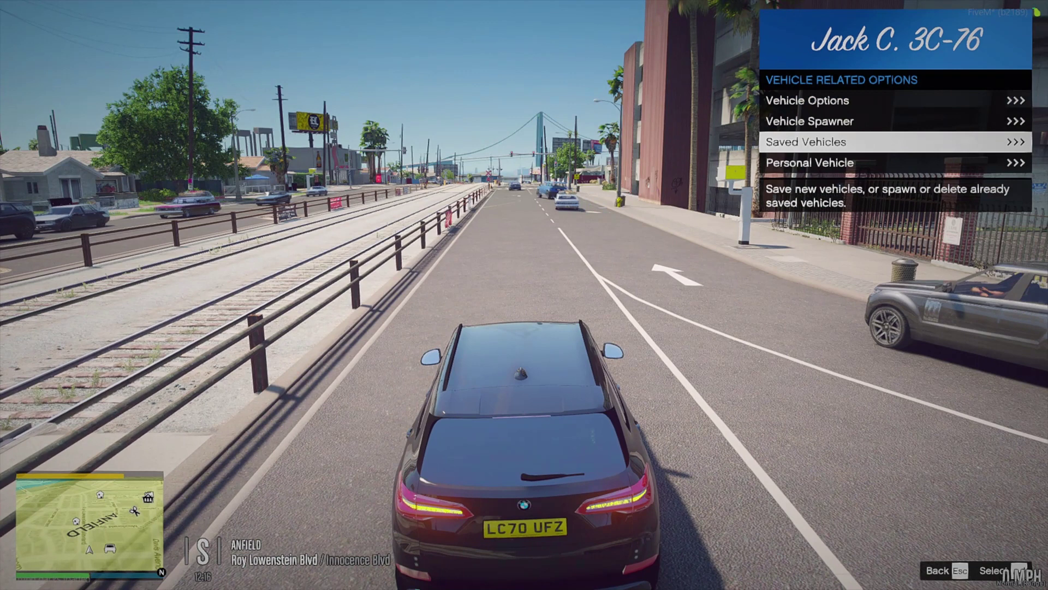
Clear the area around the player with vMenu's development tools and close the menu.
{"action": "key", "text": "Escape"}
{"action": "key", "text": "Down"}
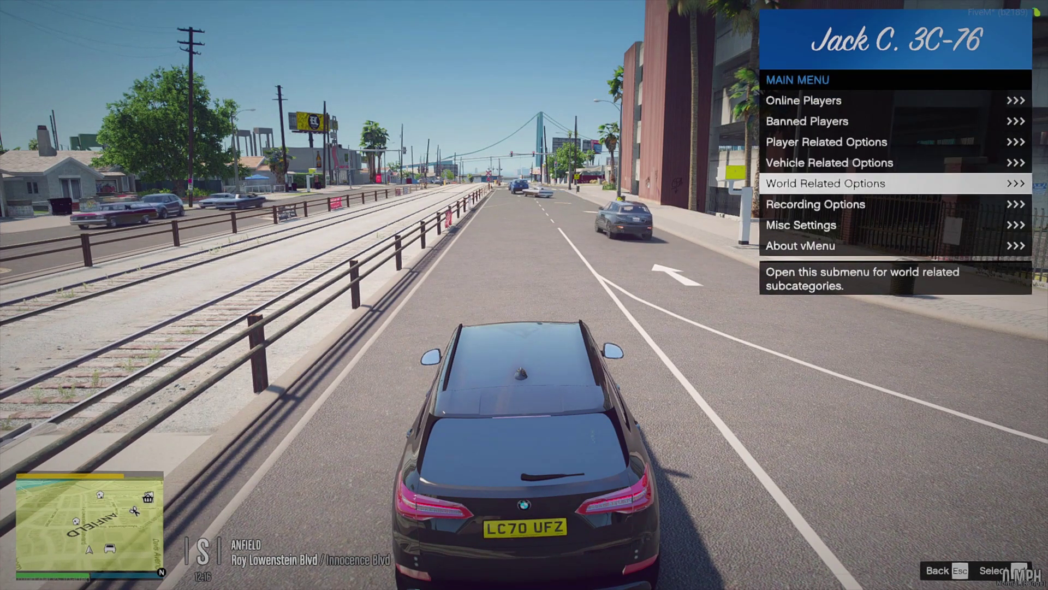
{"action": "key", "text": "Down"}
{"action": "key", "text": "Down"}
{"action": "key", "text": "Return"}
{"action": "key", "text": "Down"}
{"action": "key", "text": "Return"}
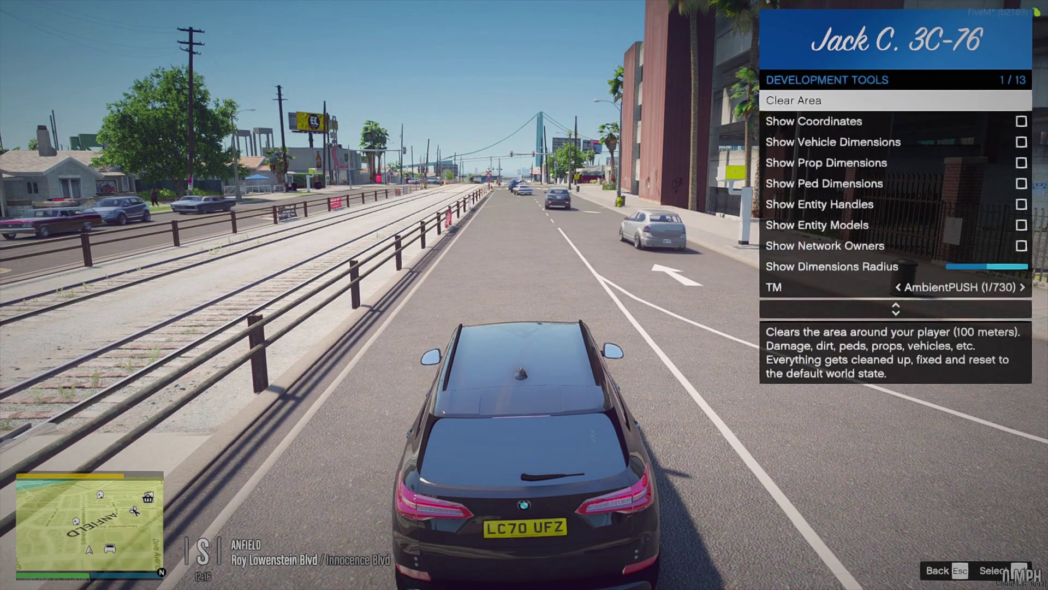
{"action": "key", "text": "Escape"}
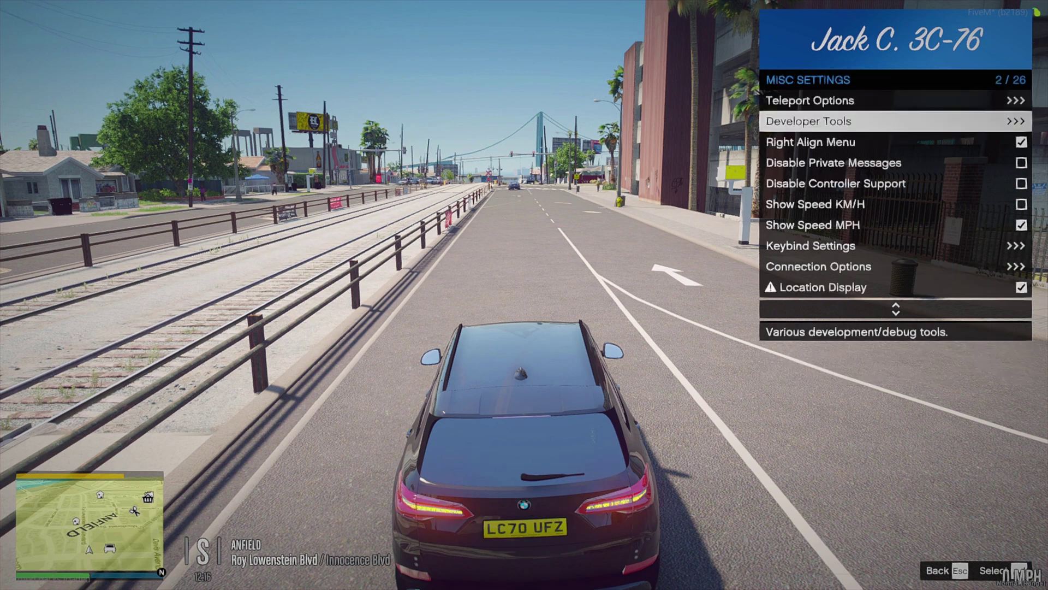
{"action": "key", "text": "Escape"}
{"action": "key", "text": "Escape"}
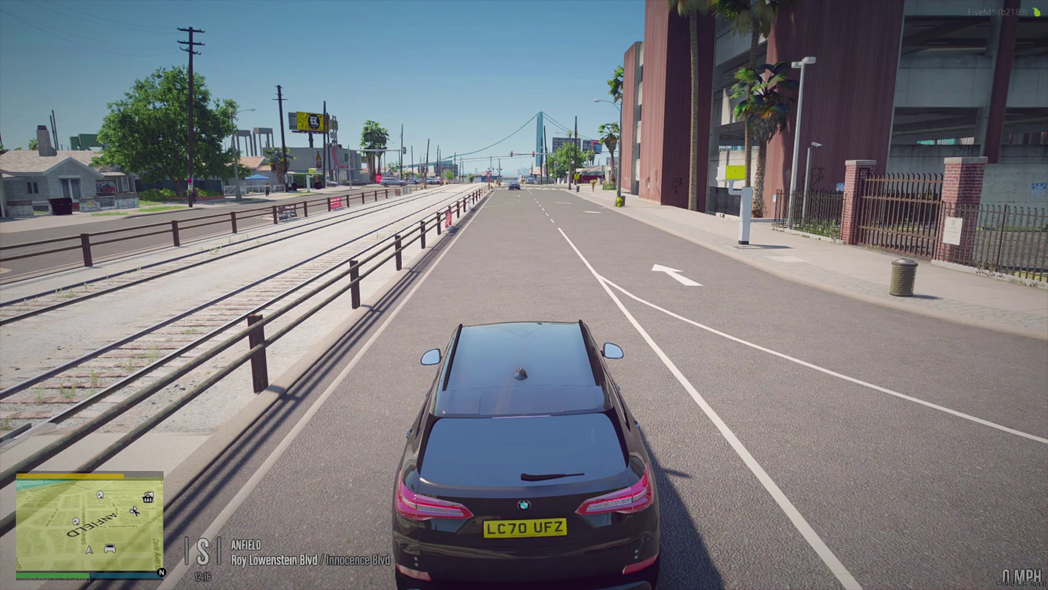
Start a new game recording with GTA V's built-in recorder and close the menu.
{"action": "key", "text": "m"}
{"action": "key", "text": "Up"}
{"action": "key", "text": "Return"}
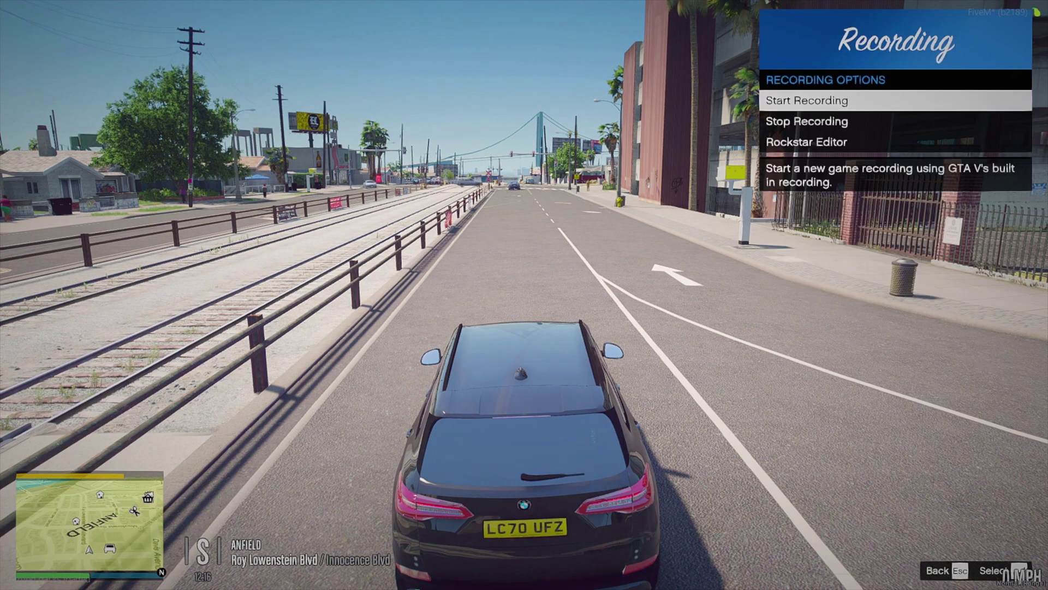
{"action": "key", "text": "Return"}
{"action": "key", "text": "Escape"}
{"action": "key", "text": "Escape"}
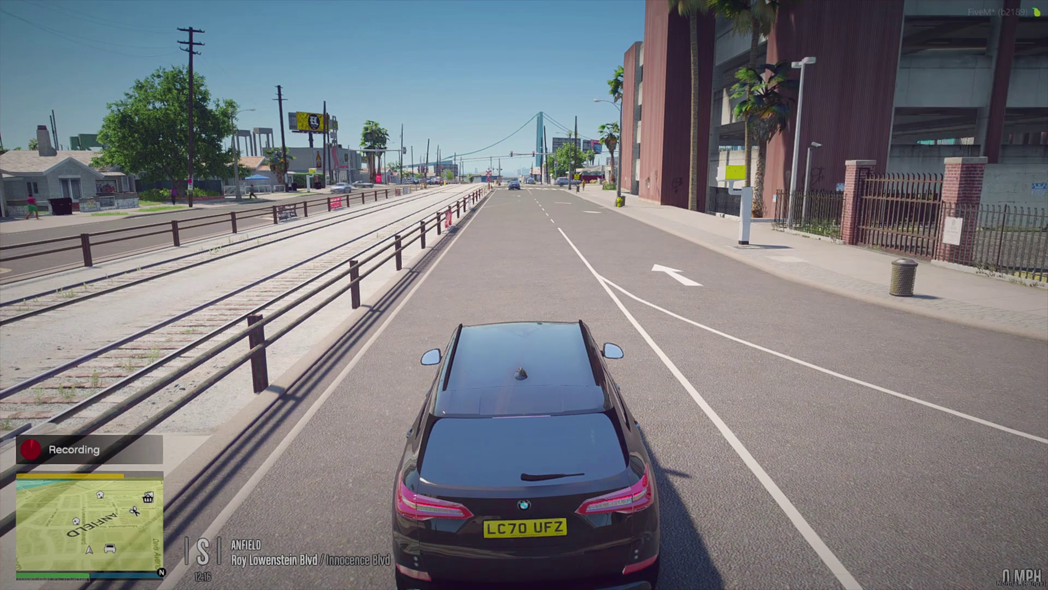
Turn on the BMW's emergency lights and drive south on Roy Lowenstein Blvd through the Macdonald St junction.
{"action": "key", "text": "q"}
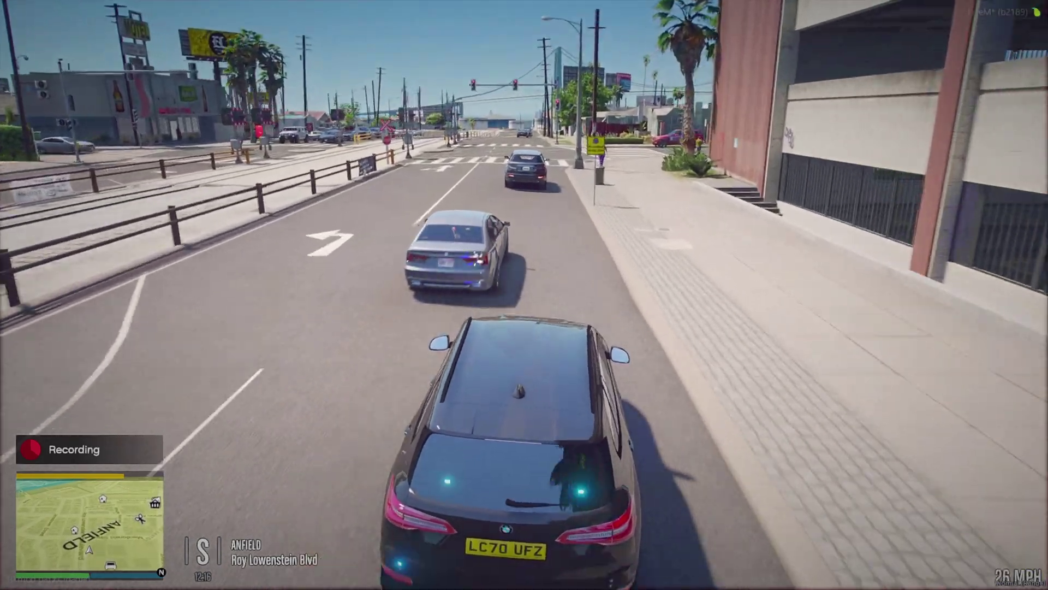
{"action": "key", "text": "w"}
{"action": "key", "text": "a"}
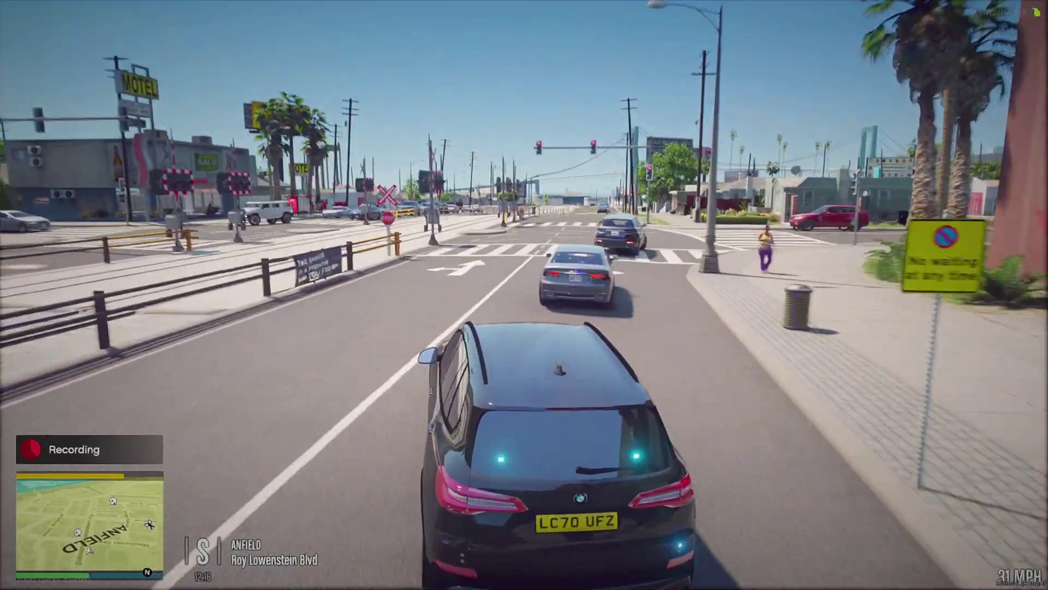
{"action": "key", "text": "w"}
{"action": "key", "text": "d"}
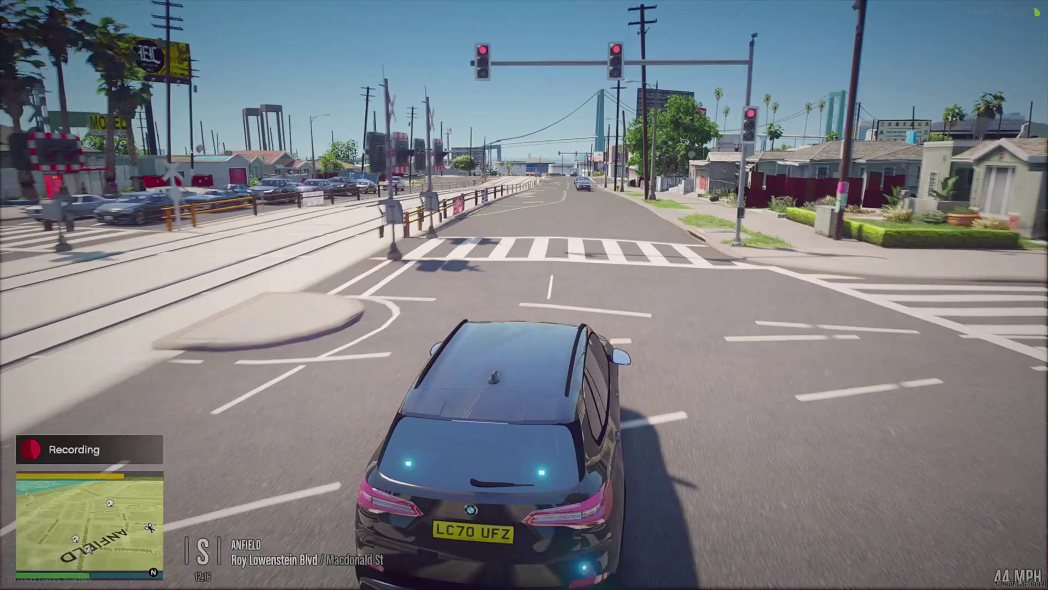
{"action": "key", "text": "a"}
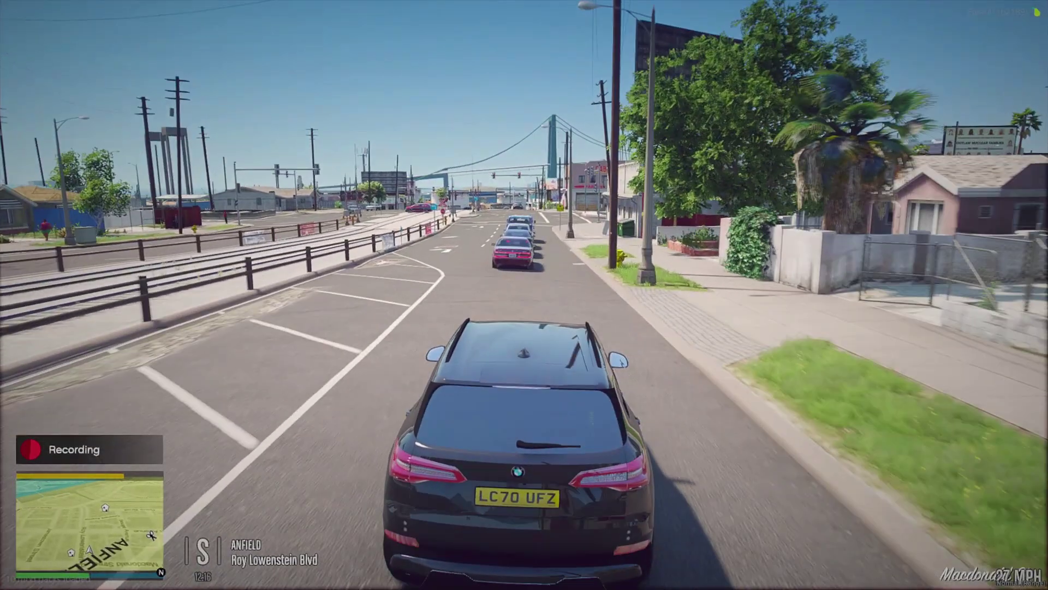
Drive the BMW past the queued cars on Roy Lowenstein Blvd and into the Carson Ave junction.
{"action": "key", "text": "w"}
{"action": "key", "text": "a"}
{"action": "key", "text": "d"}
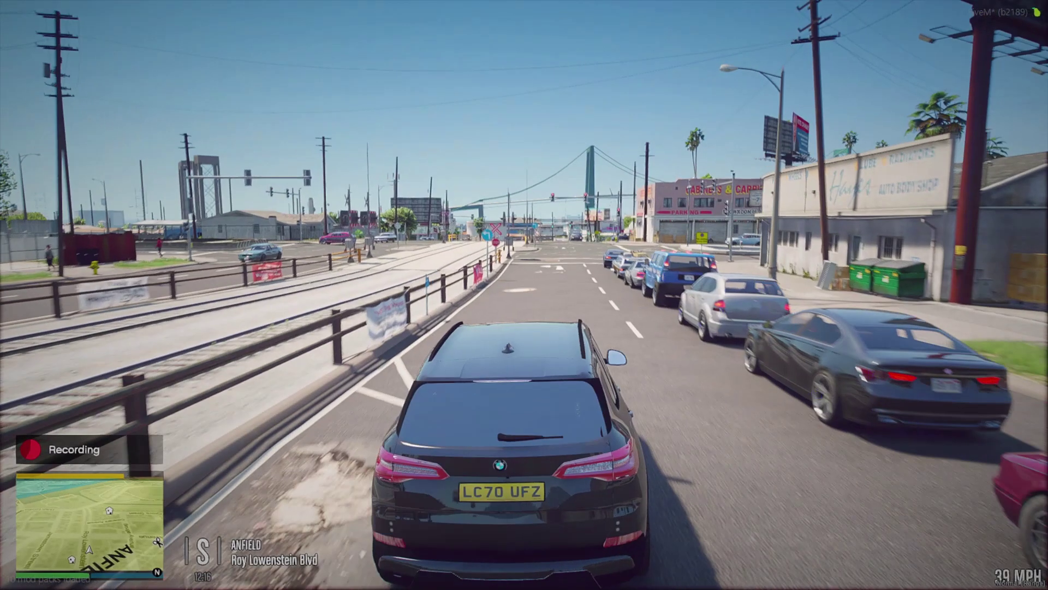
{"action": "key", "text": "w"}
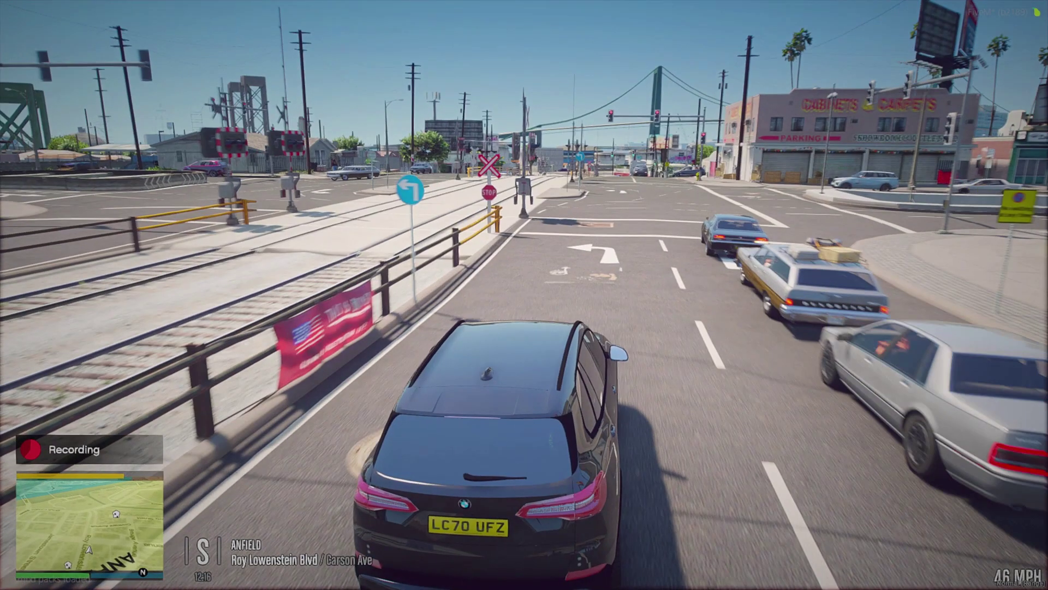
{"action": "key", "text": "s"}
{"action": "key", "text": "d"}
{"action": "key", "text": "w"}
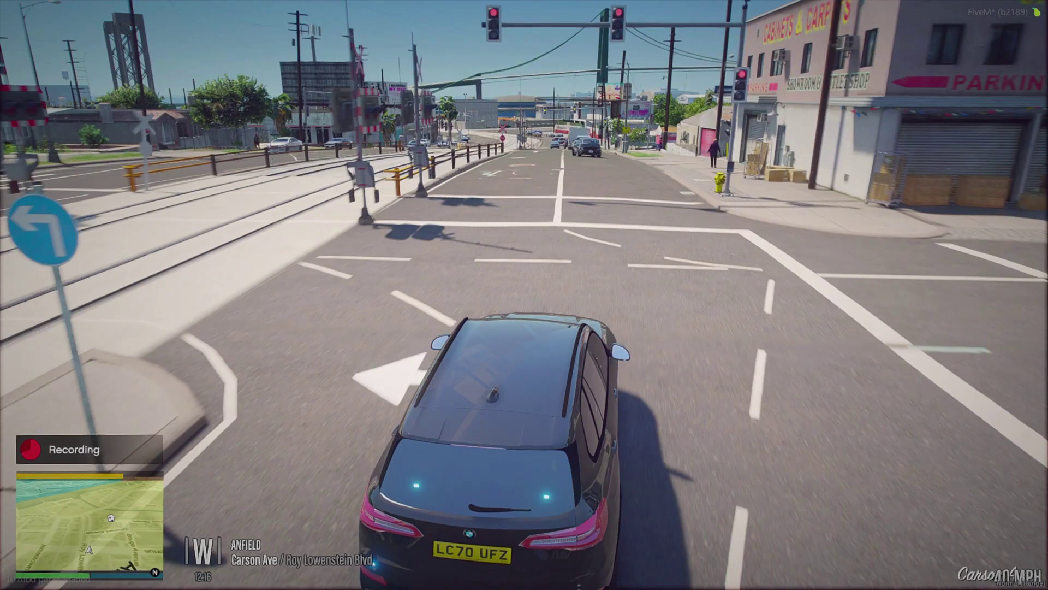
Drive the BMW south along Roy Lowenstein Blvd and brake to a halt at the Covenant Ave junction.
{"action": "key", "text": "w"}
{"action": "key", "text": "a"}
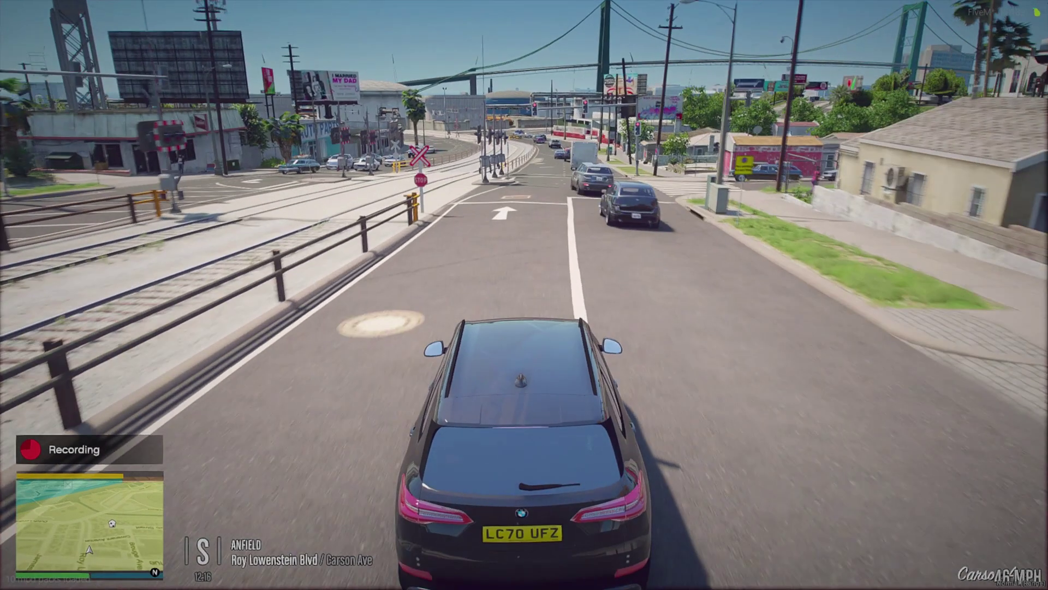
{"action": "key", "text": "s"}
{"action": "key", "text": "a"}
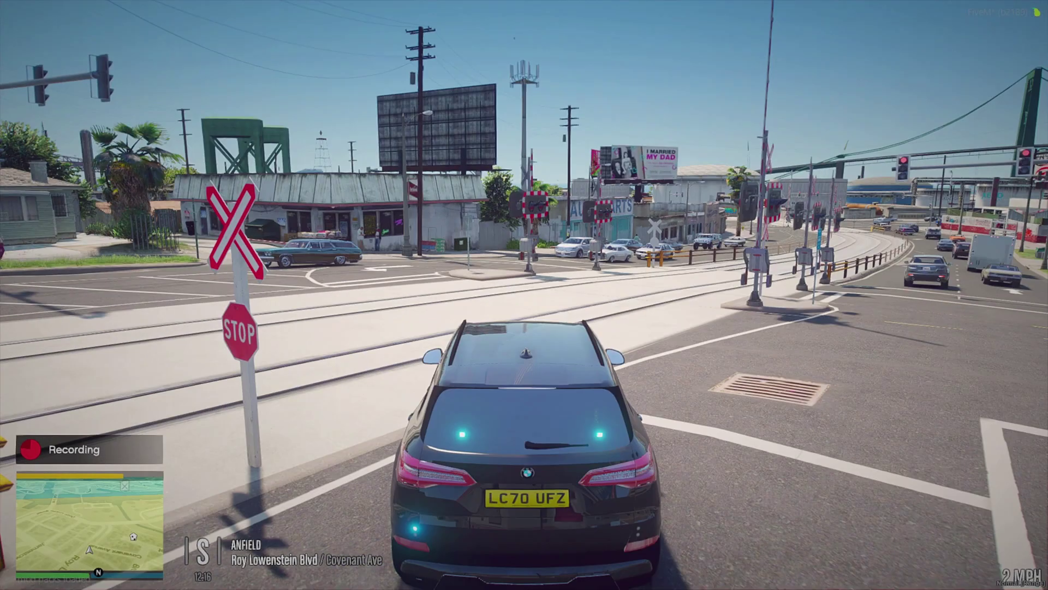
Stop and save the current game recording, and close the recording options.
{"action": "key", "text": "m"}
{"action": "key", "text": "Return"}
{"action": "key", "text": "Down"}
{"action": "key", "text": "Return"}
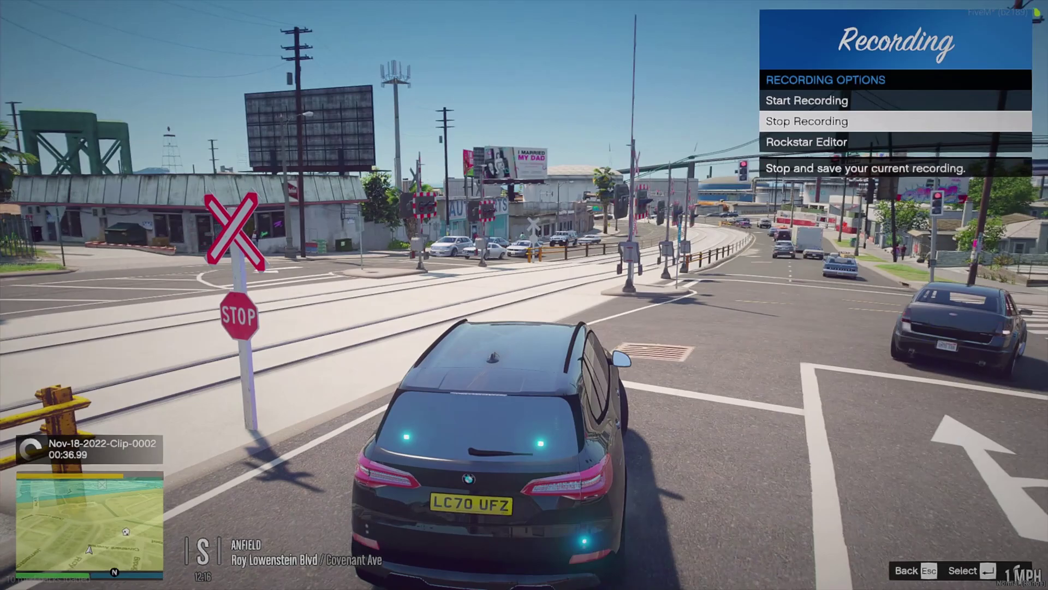
{"action": "key", "text": "Down"}
{"action": "key", "text": "w"}
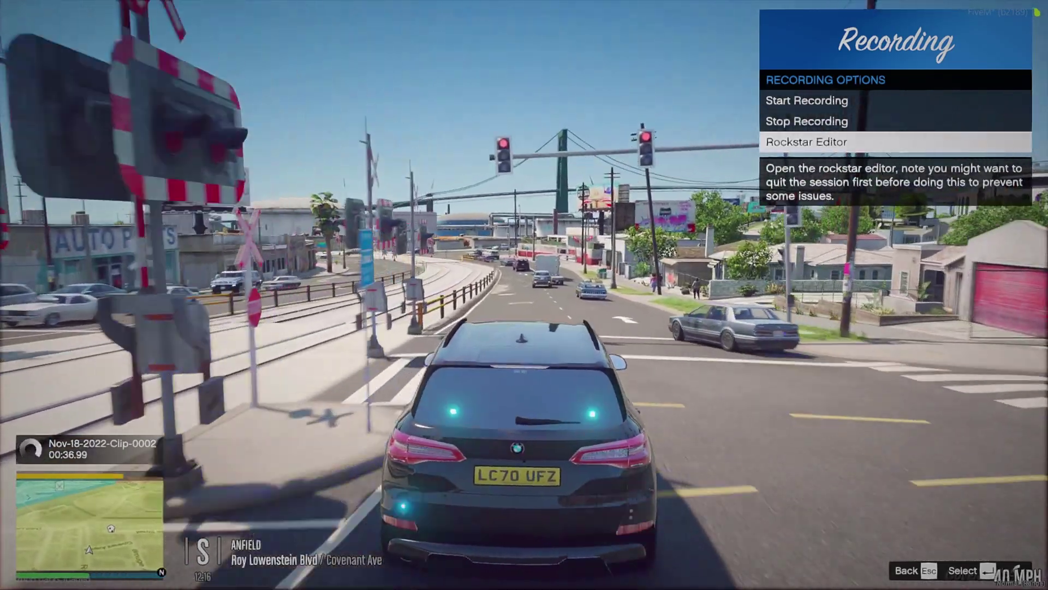
{"action": "type", "text": "m"}
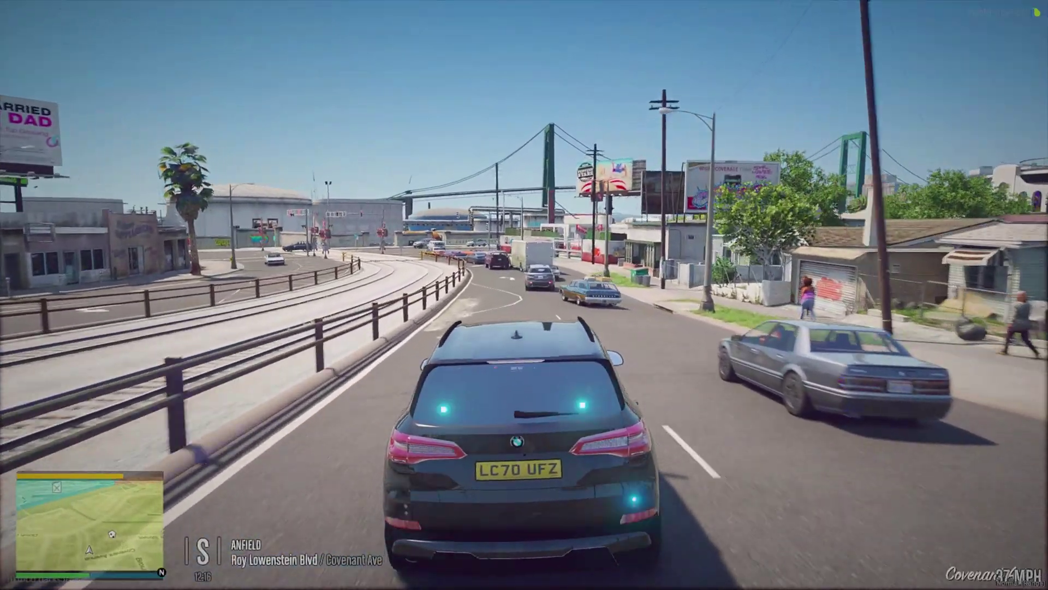
{"action": "type", "text": "t/dv"}
Delete the BMW with the /dv command and open the Rockstar Editor from the recording options.
{"action": "key", "text": "Return"}
{"action": "key", "text": "m"}
{"action": "key", "text": "Return"}
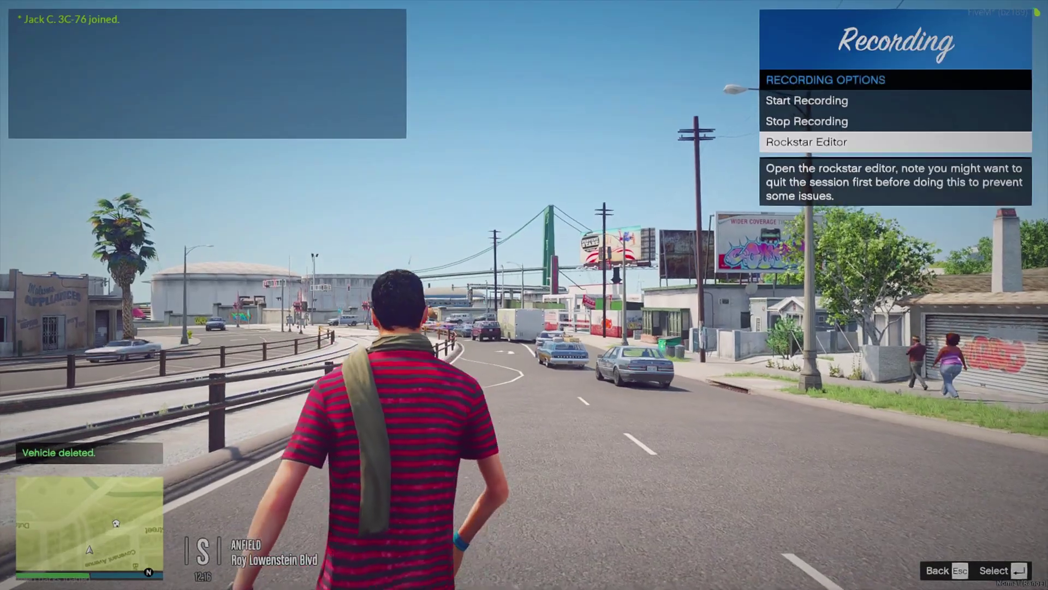
{"action": "key", "text": "Return"}
{"action": "key", "text": "Return"}
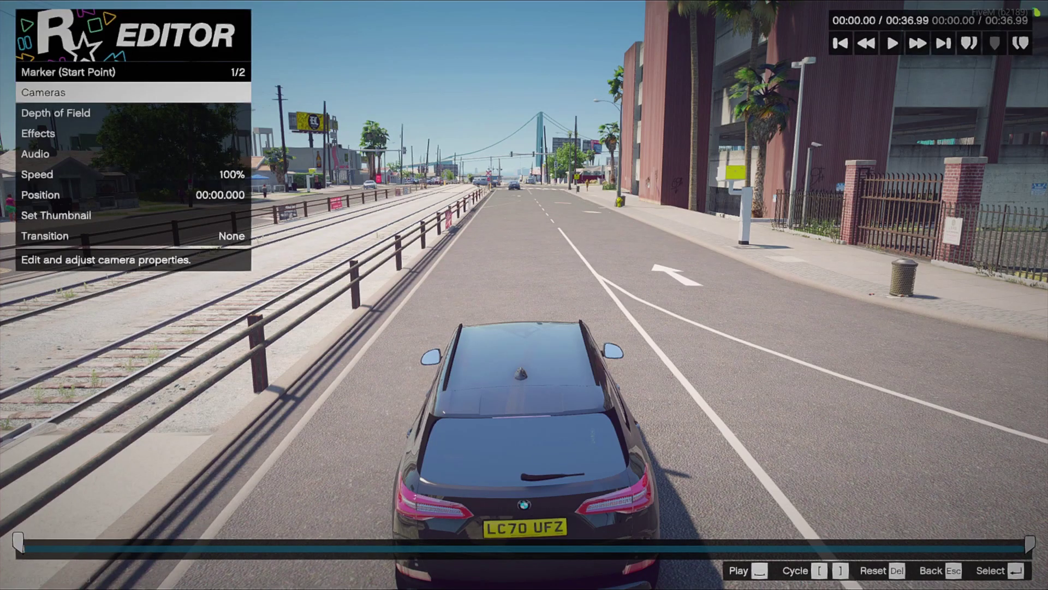
Add clip markers at 13.85 s and 16.13 s on the timeline, and remove the extra one at 15.65 s.
{"action": "left_click_drag", "start_coordinate": [211, 554], "coordinate": [447, 543]}
{"action": "key", "text": "m"}
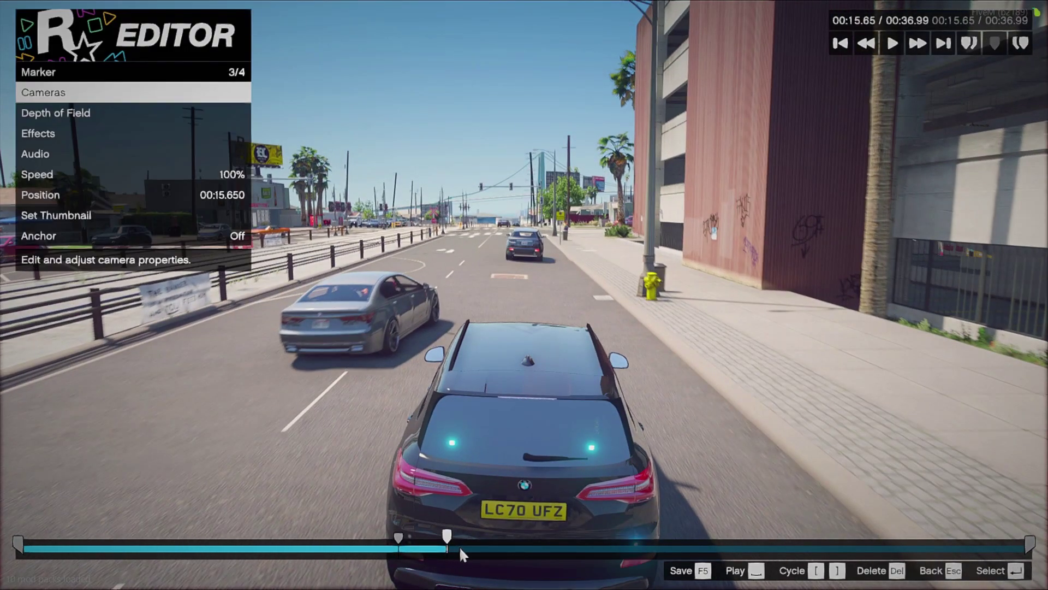
{"action": "left_click", "coordinate": [460, 548]}
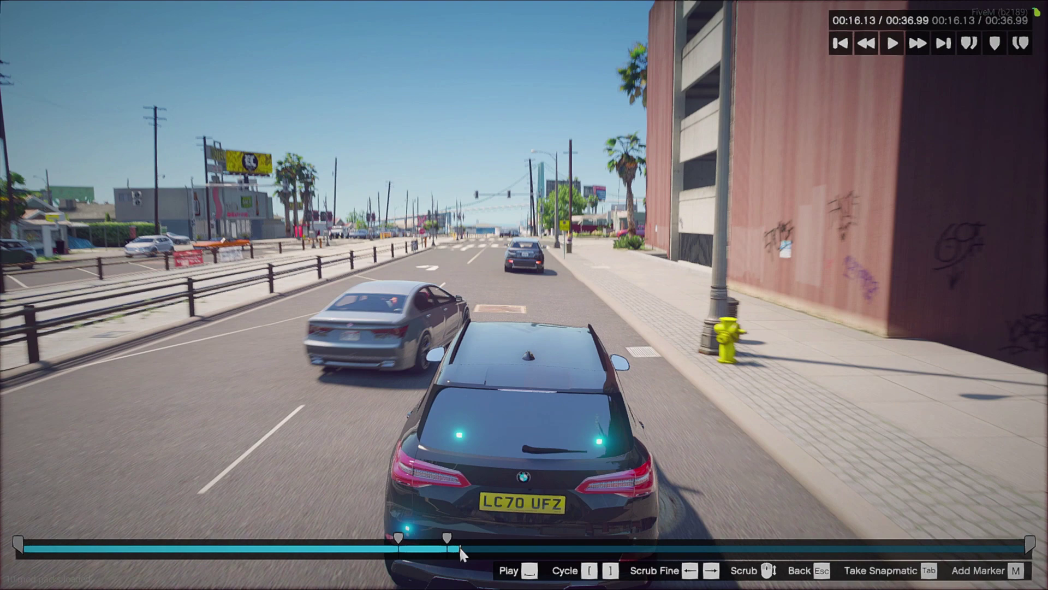
{"action": "key", "text": "m"}
{"action": "left_click", "coordinate": [445, 544]}
{"action": "key", "text": "Delete"}
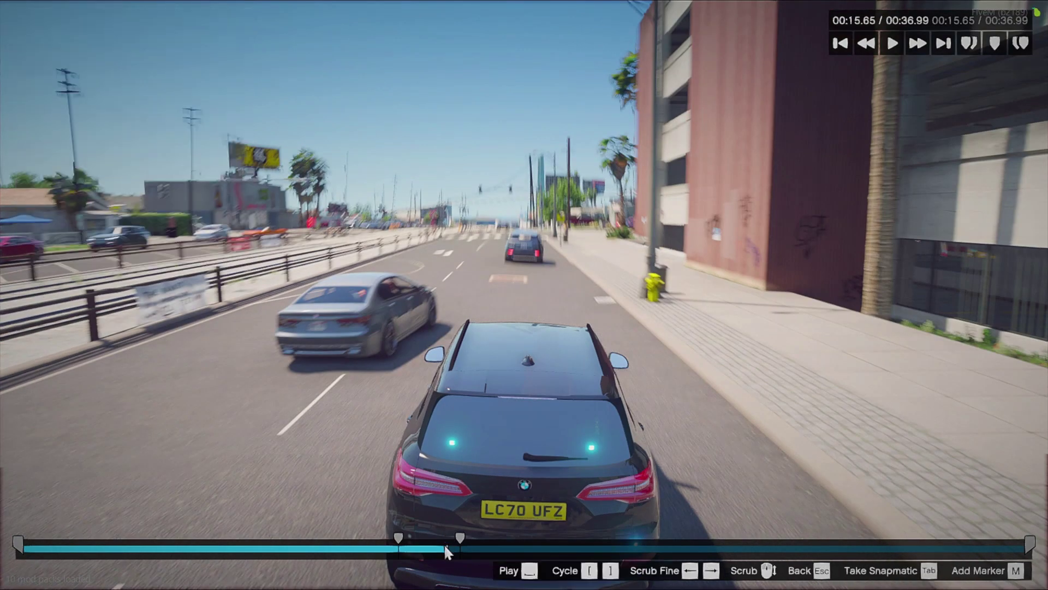
Edit the Free Camera of the 13.85 s marker and swing the view round to the BMW's front.
{"action": "key", "text": "bracketleft"}
{"action": "key", "text": "Left"}
{"action": "key", "text": "Up"}
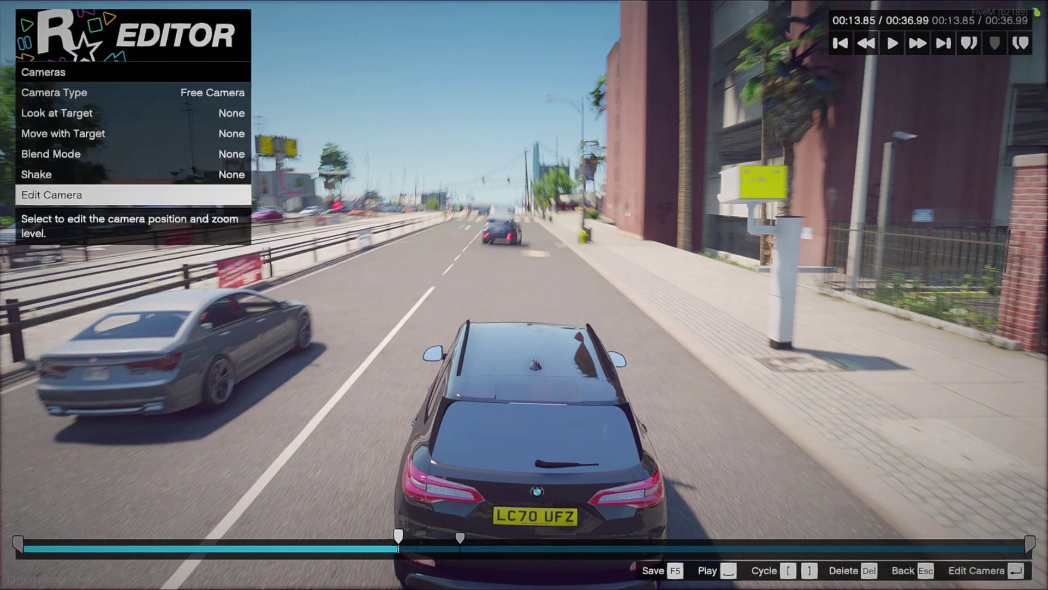
{"action": "key", "text": "Return"}
{"action": "key", "text": "w"}
{"action": "left_click_drag", "start_coordinate": [457, 535], "coordinate": [65, 536]}
{"action": "key", "text": "s"}
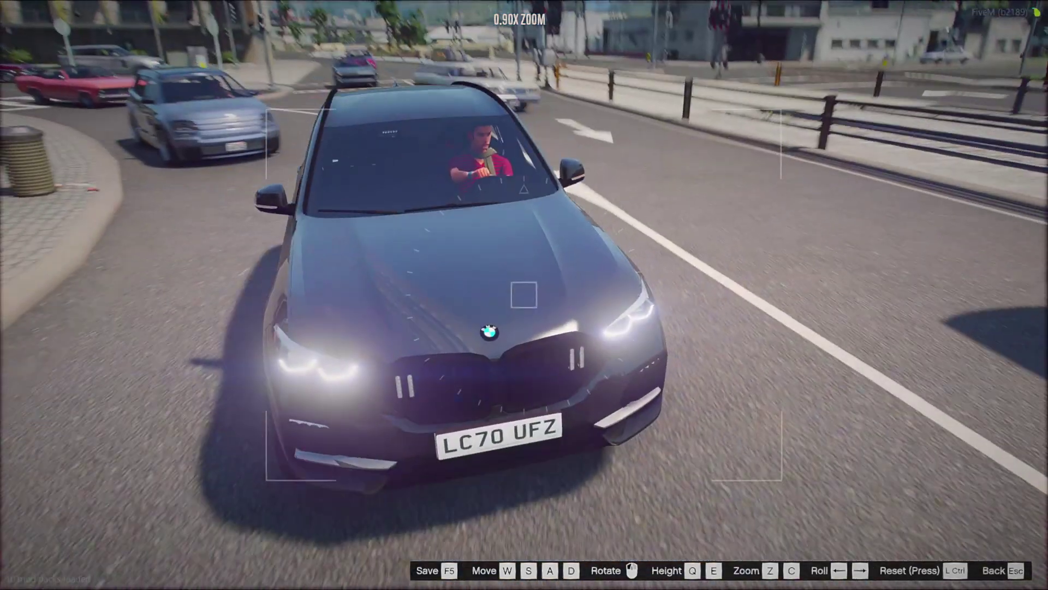
Frame the BMW in a low front three-quarter view at 1.71x zoom and leave camera editing.
{"action": "key", "text": "c"}
{"action": "key", "text": "a"}
{"action": "key", "text": "q"}
{"action": "key", "text": "e"}
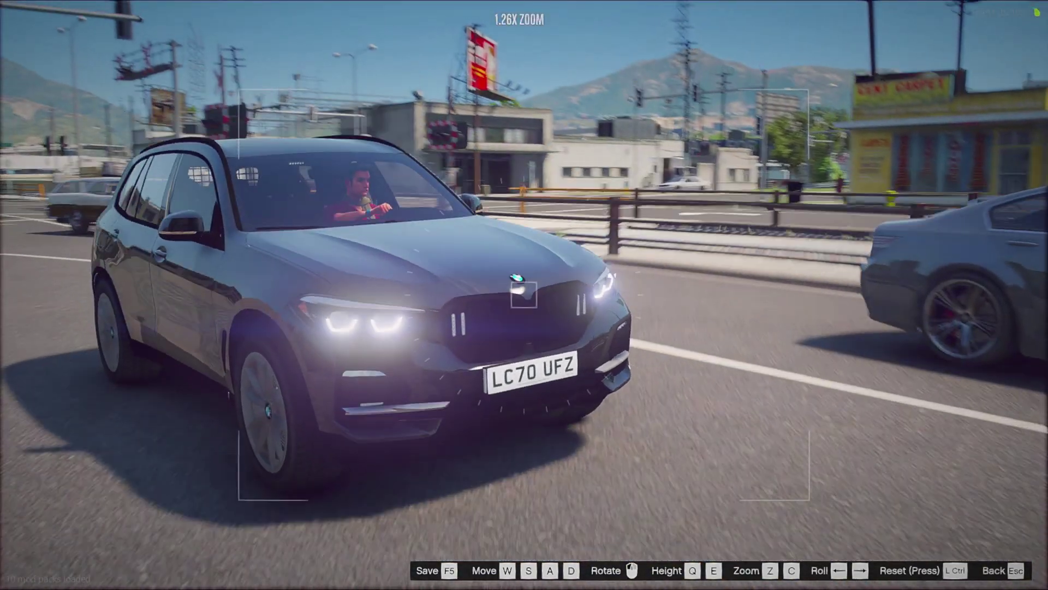
{"action": "key", "text": "a"}
{"action": "key", "text": "z"}
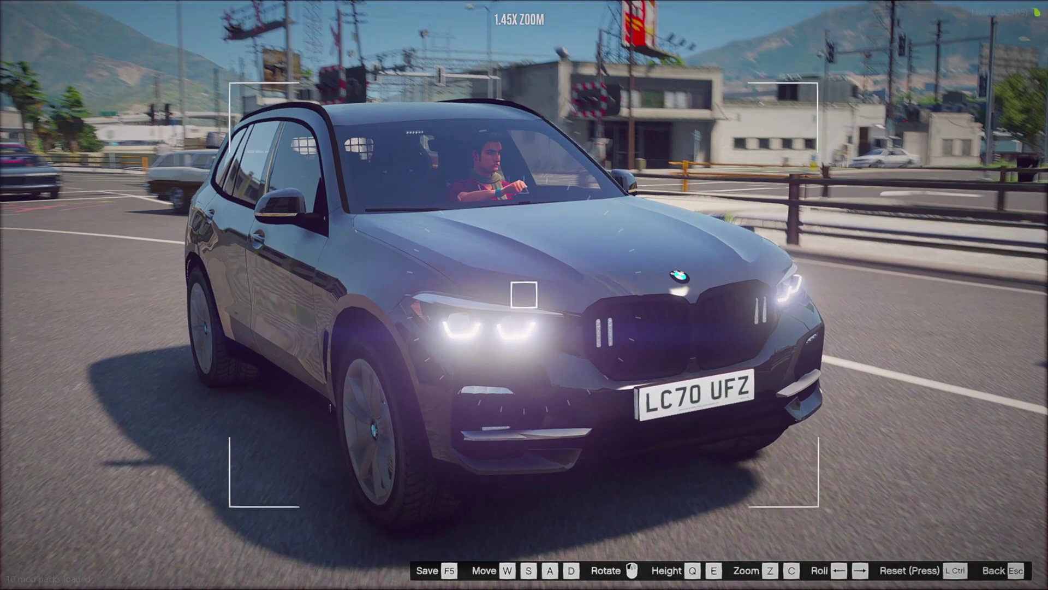
{"action": "key", "text": "a"}
{"action": "key", "text": "z"}
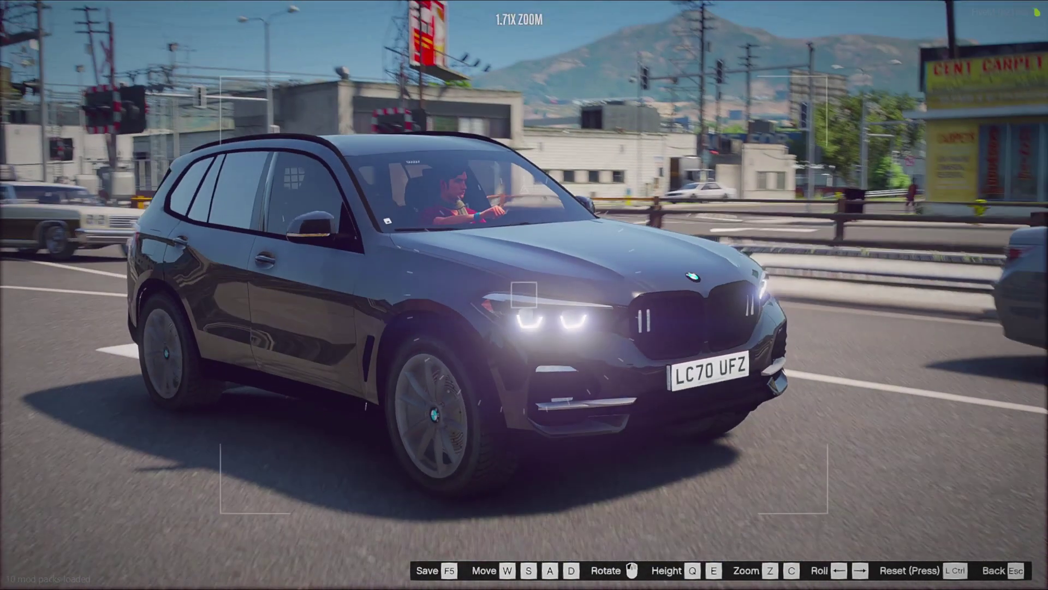
{"action": "key", "text": "q"}
{"action": "key", "text": "Escape"}
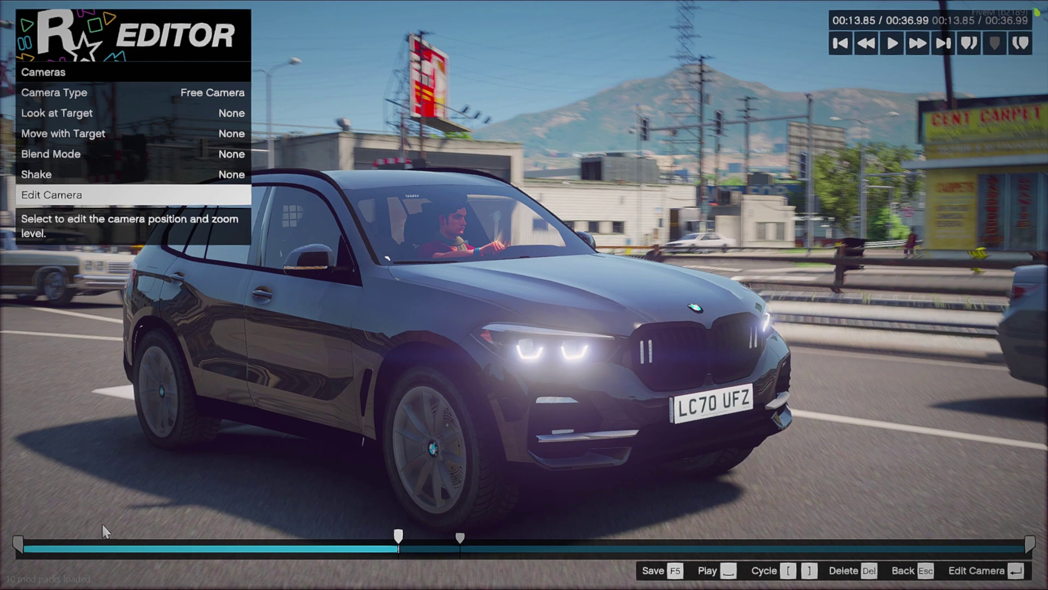
Check the depth of field settings of the 13.85 s marker.
{"action": "key", "text": "Escape"}
{"action": "key", "text": "Down"}
{"action": "key", "text": "Escape"}
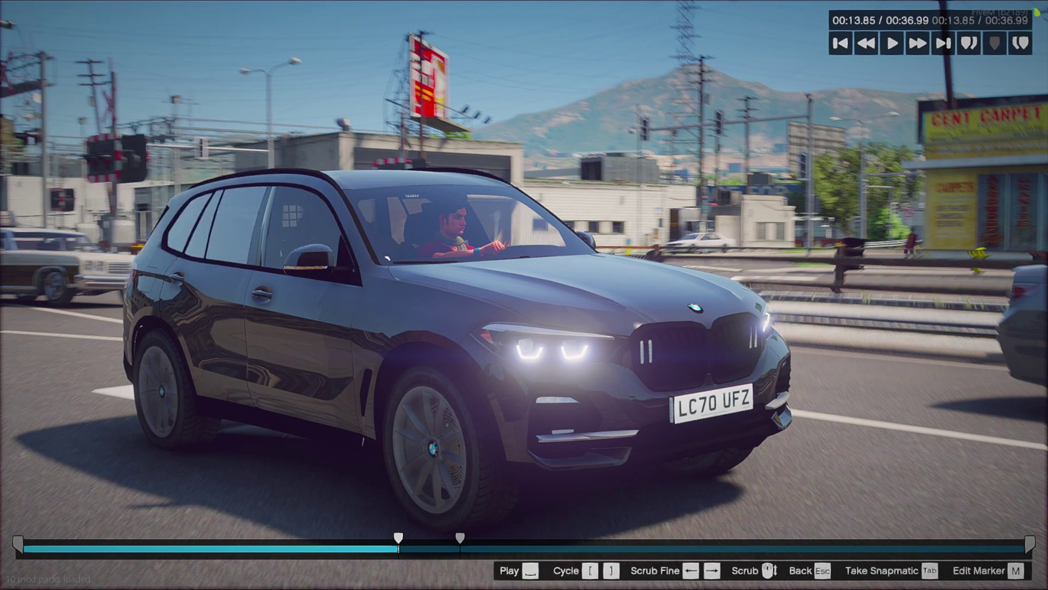
{"action": "key", "text": "m"}
{"action": "key", "text": "Down"}
{"action": "key", "text": "Return"}
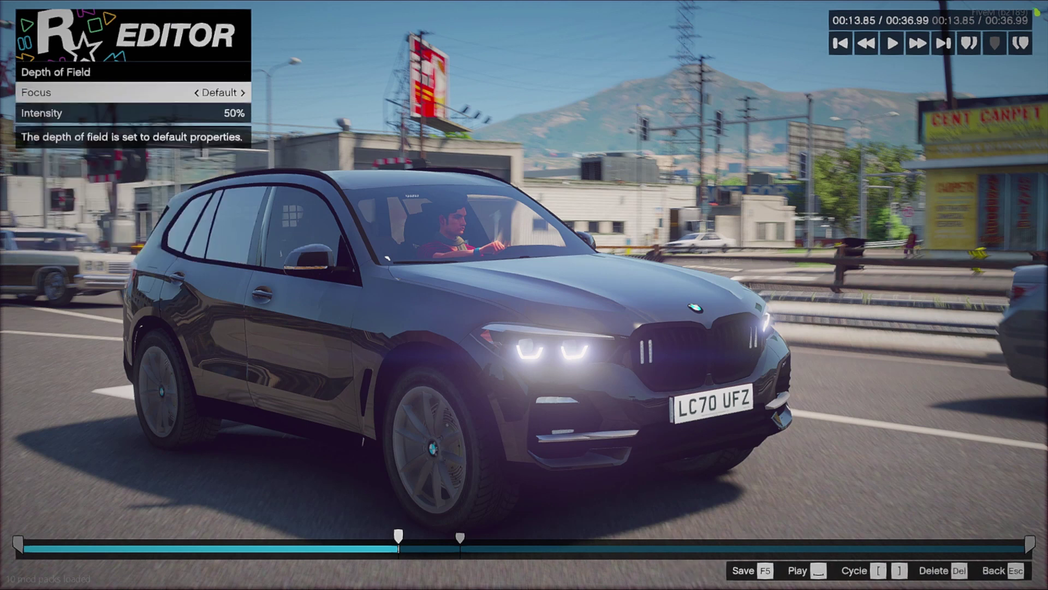
{"action": "key", "text": "Escape"}
Make the marker's camera move with the Player target using a Rigid mount.
{"action": "key", "text": "Return"}
{"action": "key", "text": "Down"}
{"action": "key", "text": "Down"}
{"action": "key", "text": "Right"}
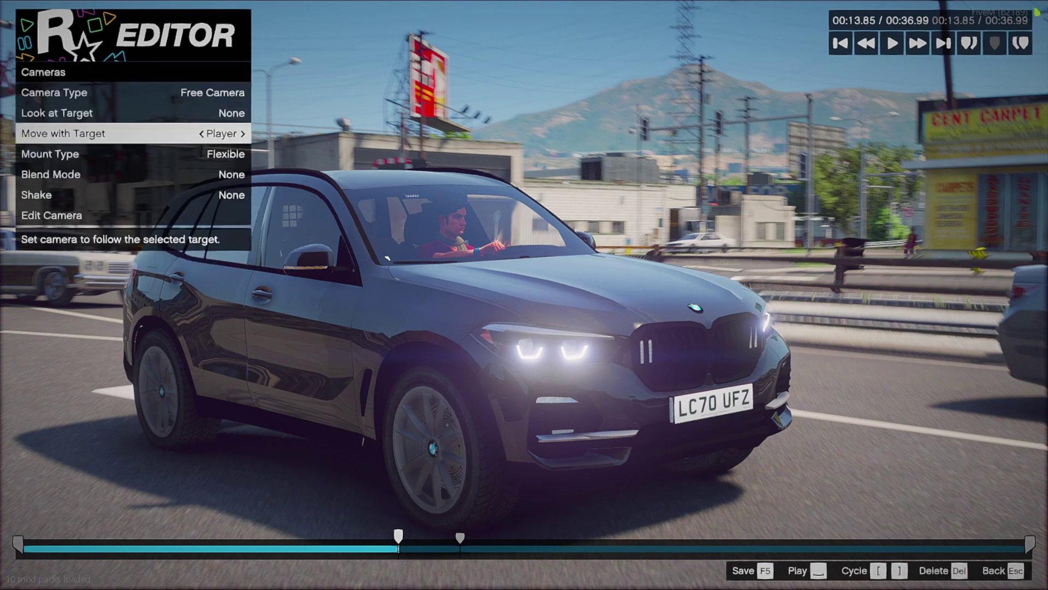
{"action": "key", "text": "Down"}
{"action": "key", "text": "Right"}
Set the playback speed from the 13.85 s marker to slow motion.
{"action": "key", "text": "Down"}
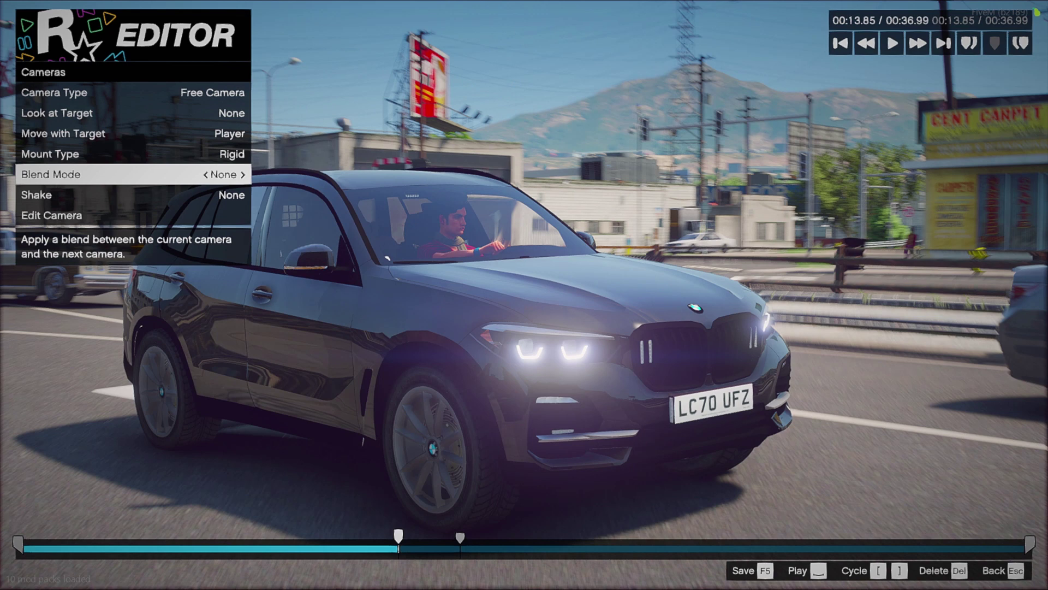
{"action": "key", "text": "Escape"}
{"action": "key", "text": "Down"}
{"action": "key", "text": "Down"}
{"action": "key", "text": "Down"}
{"action": "key", "text": "Down"}
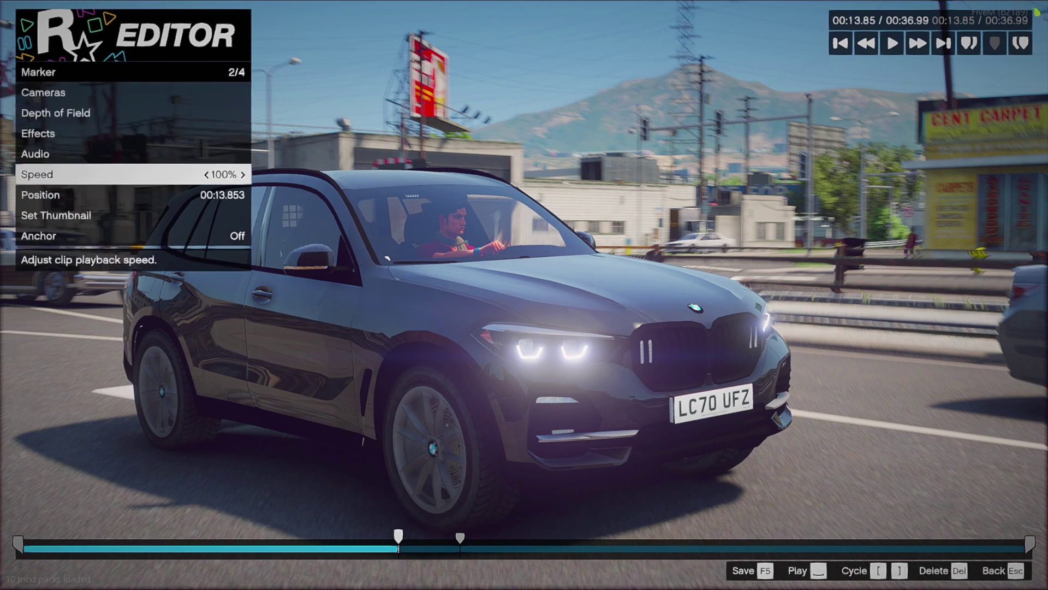
{"action": "key", "text": "Left"}
{"action": "key", "text": "Right"}
{"action": "key", "text": "Right"}
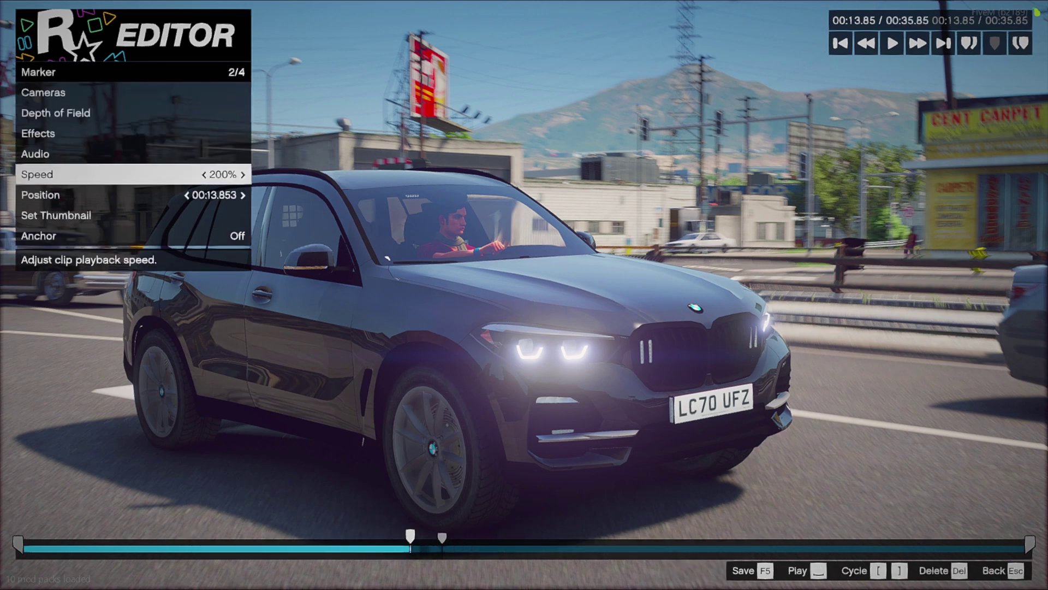
Preview the slowed section of the clip, pause it and return to the start point marker.
{"action": "key", "text": "space"}
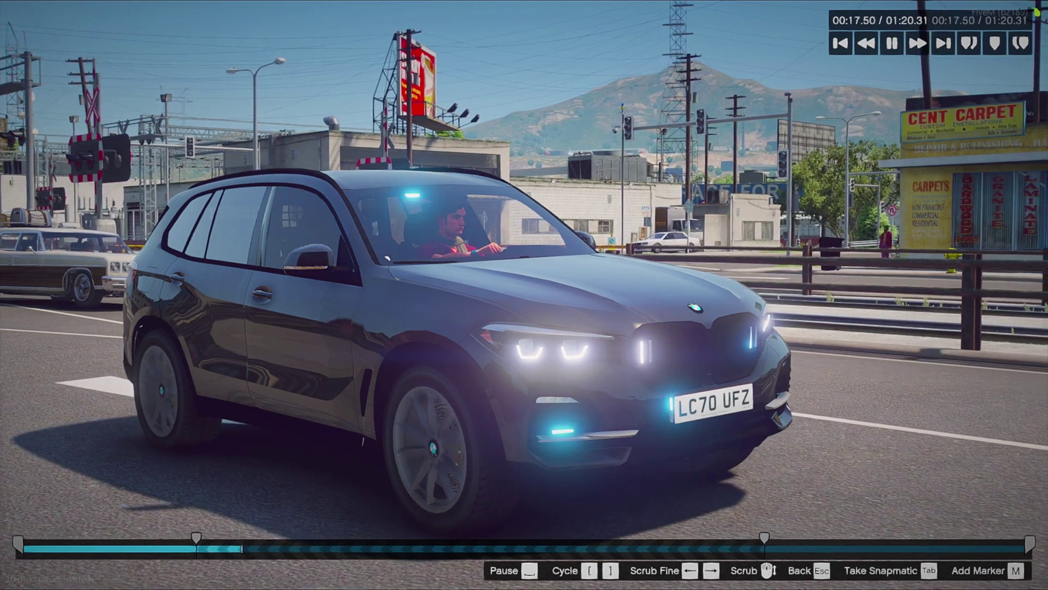
{"action": "key", "text": "space"}
{"action": "key", "text": "bracketleft"}
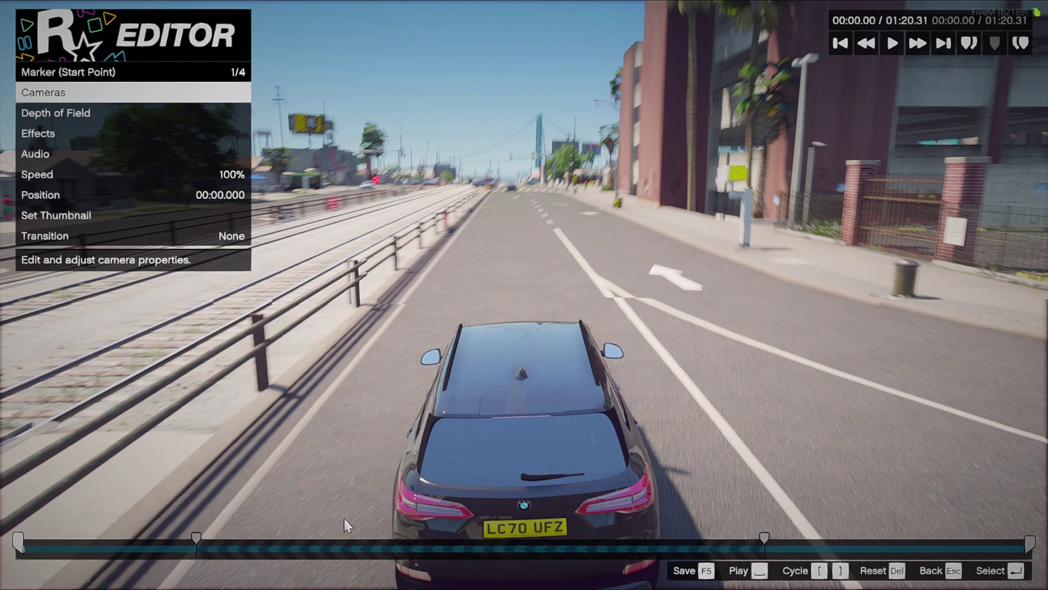
Switch to Photopea to view the motion-blurred police car example, and return to the Rockstar Editor.
{"action": "key", "text": "alt+Tab"}
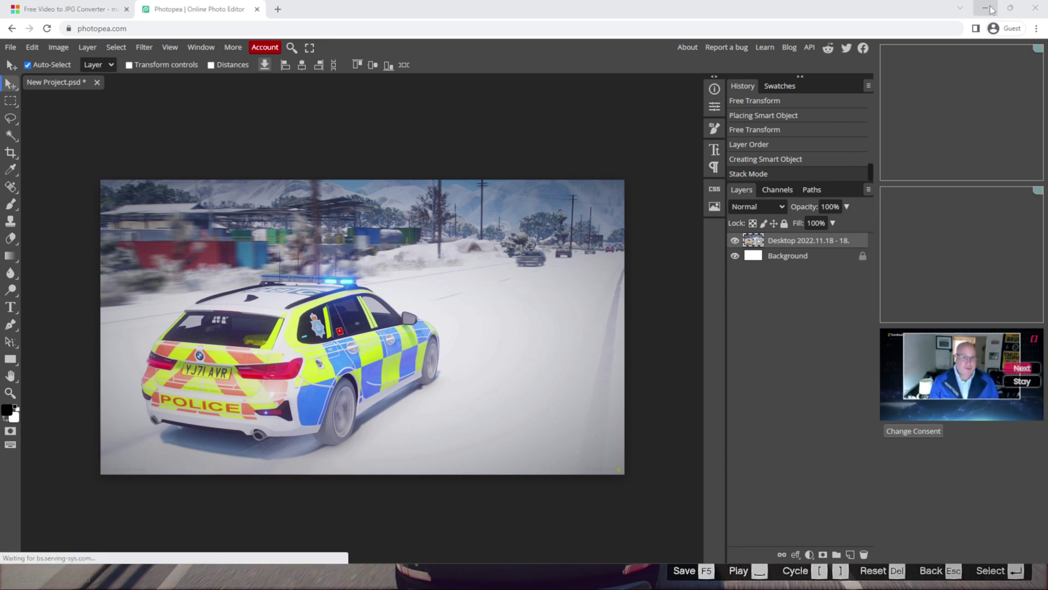
{"action": "left_click", "coordinate": [499, 571]}
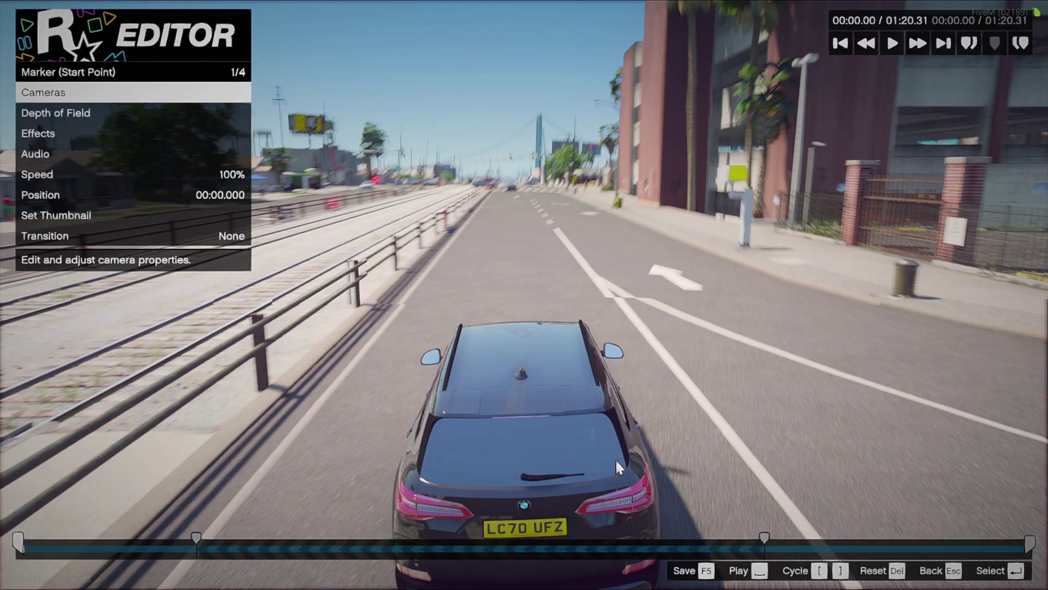
Save GeForce Experience's video capture settings with Custom quality, 1440p HD, 60 FPS and a 50 Mbps bit rate.
{"action": "key", "text": "alt+z"}
{"action": "left_click", "coordinate": [534, 198]}
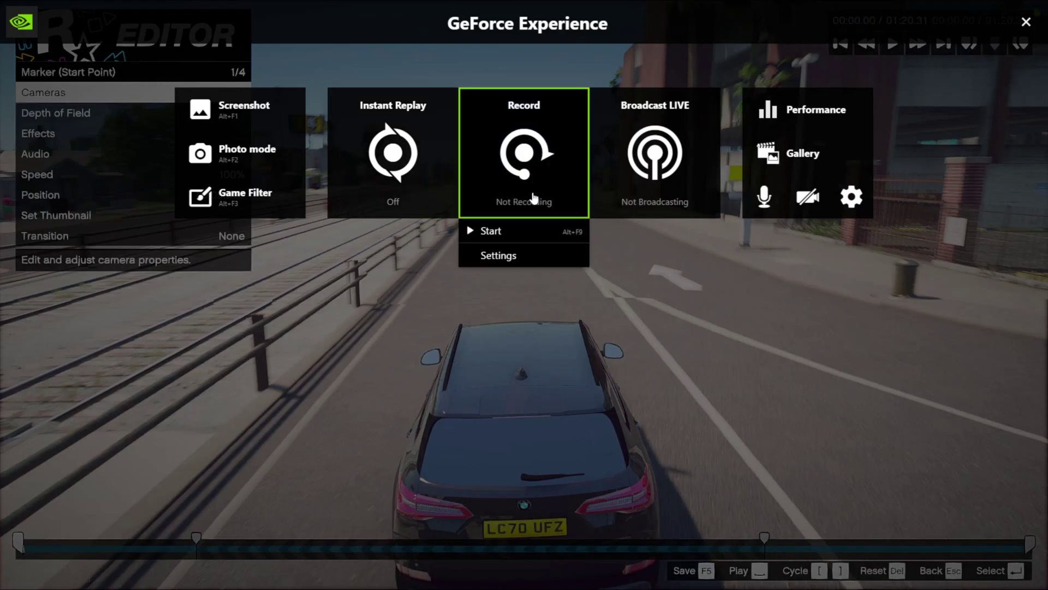
{"action": "left_click", "coordinate": [517, 255]}
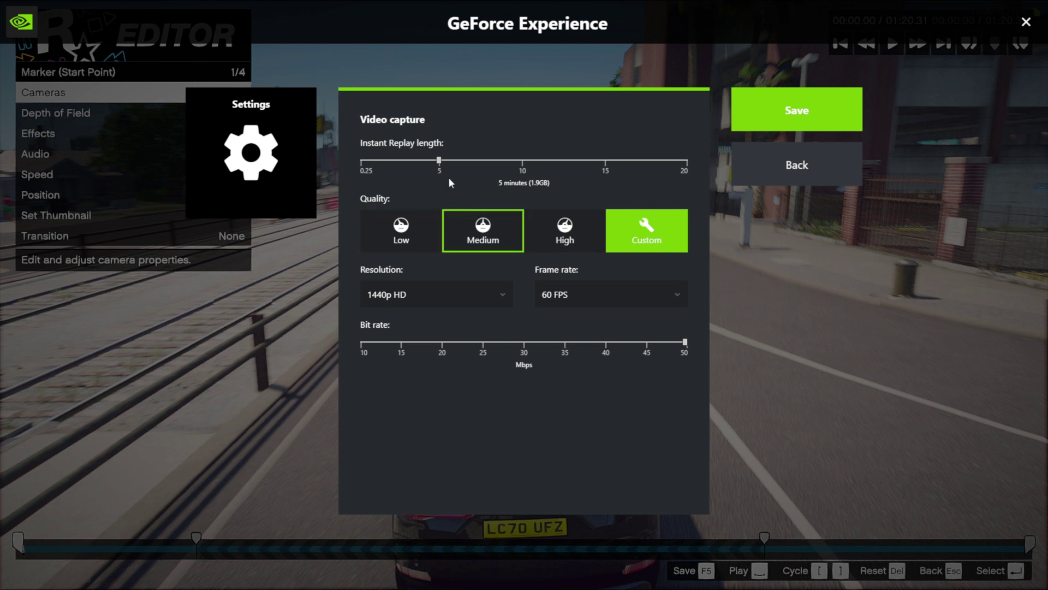
{"action": "left_click", "coordinate": [798, 132]}
Start a GeForce Experience recording and play the edited clip from its start.
{"action": "left_click", "coordinate": [497, 172]}
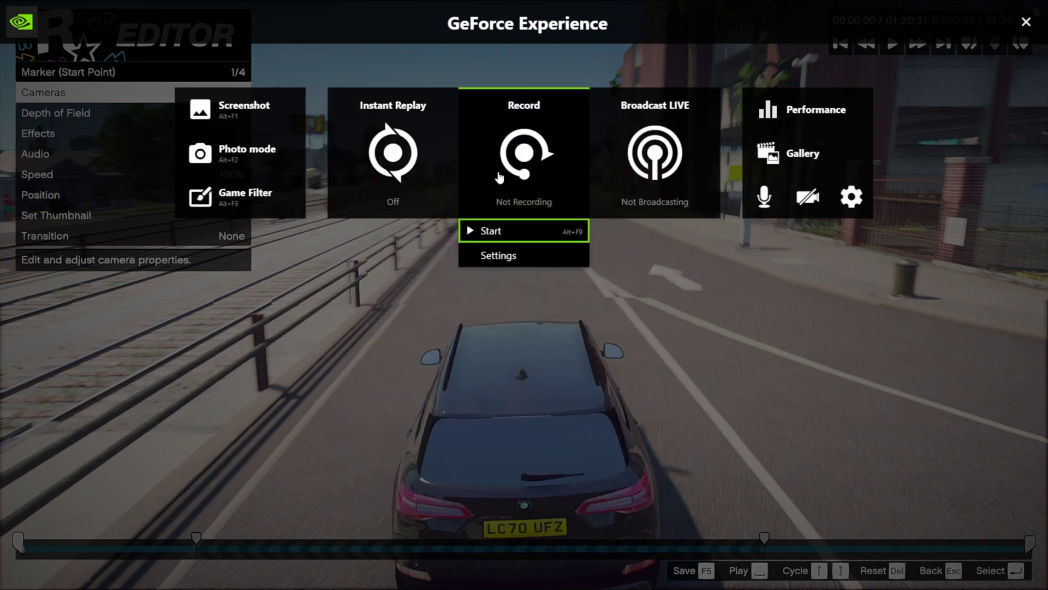
{"action": "left_click", "coordinate": [517, 227]}
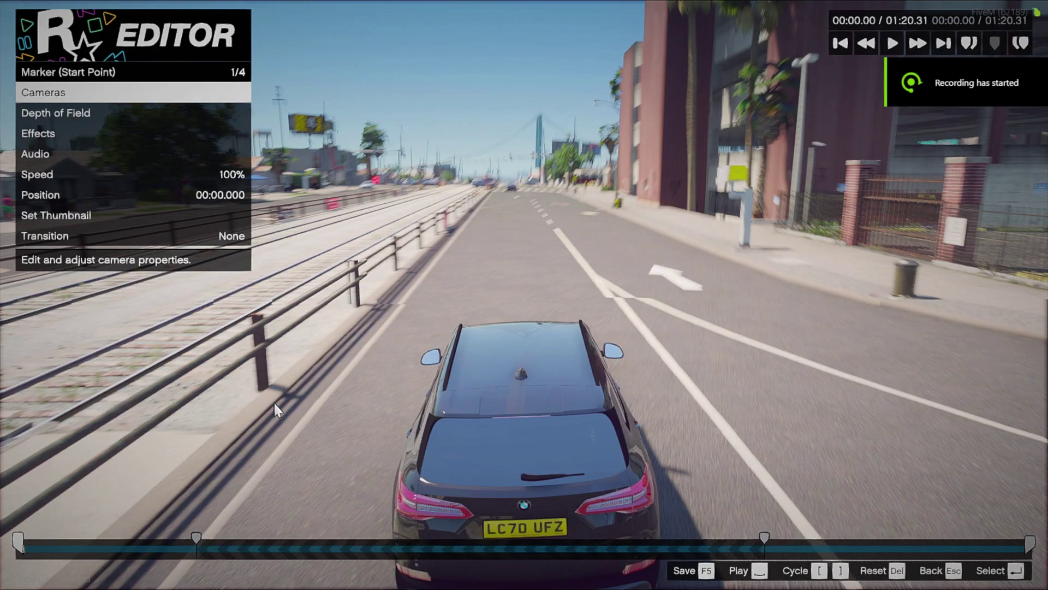
{"action": "key", "text": "space"}
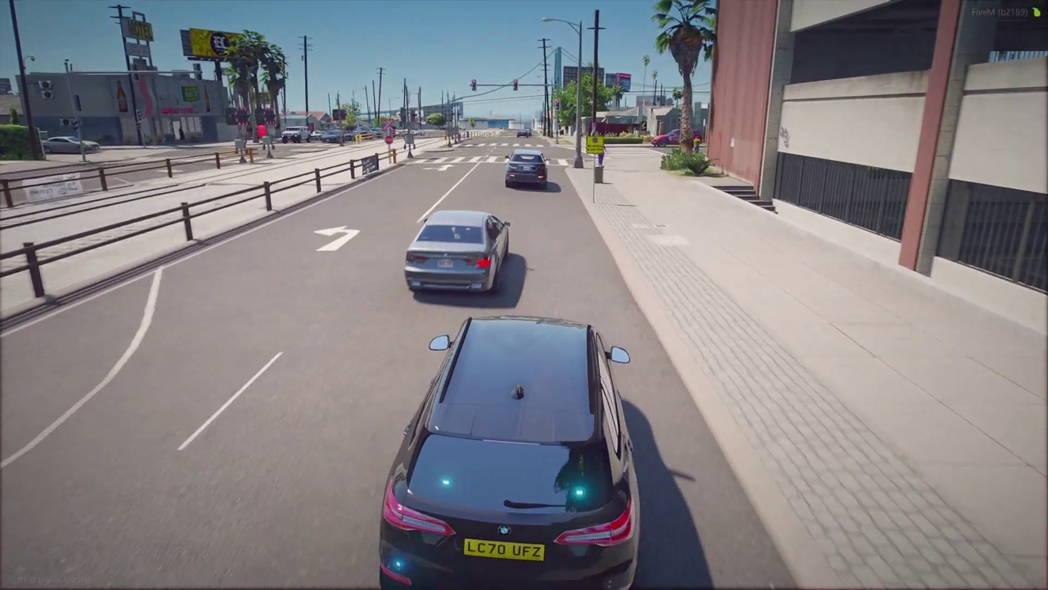
Stop the GeForce Experience recording of the clip playback.
{"action": "key", "text": "alt+z"}
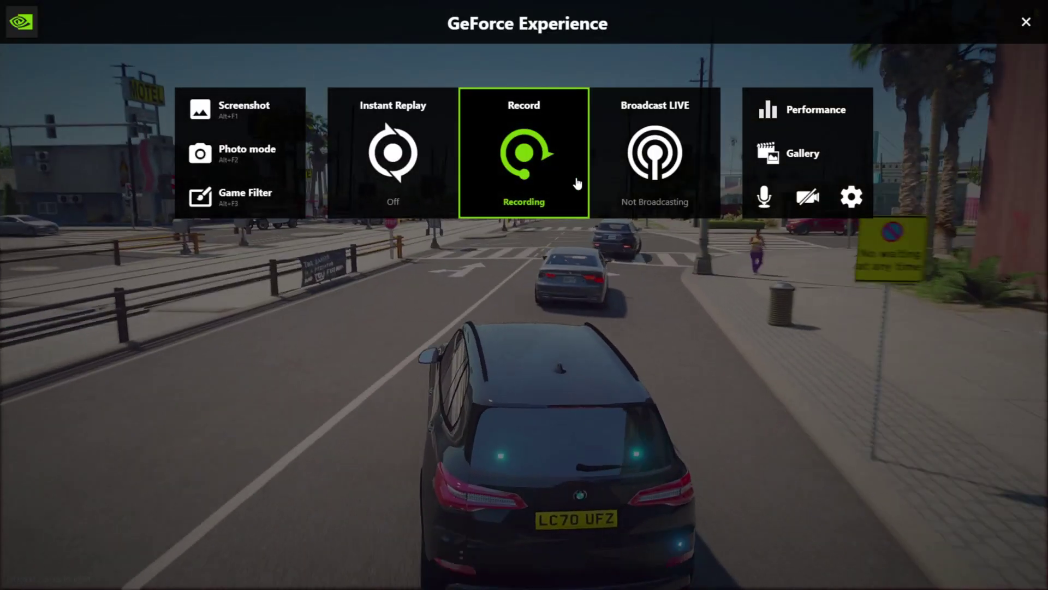
{"action": "left_click", "coordinate": [577, 183]}
{"action": "left_click", "coordinate": [519, 229]}
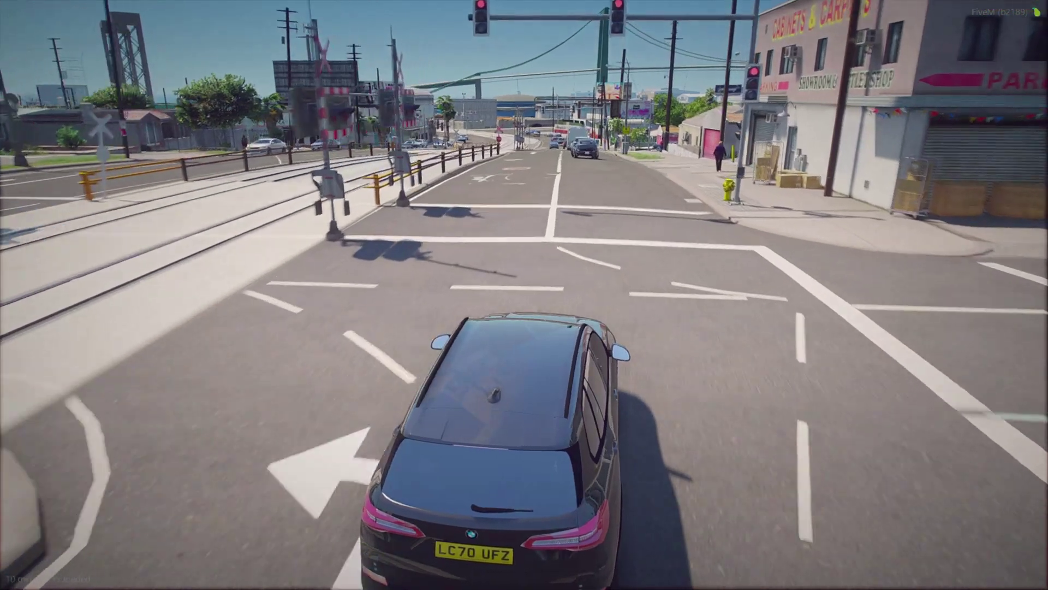
Leave the clip editor and return to the project's main options in the Rockstar Editor.
{"action": "key", "text": "Escape"}
{"action": "key", "text": "Return"}
{"action": "key", "text": "Escape"}
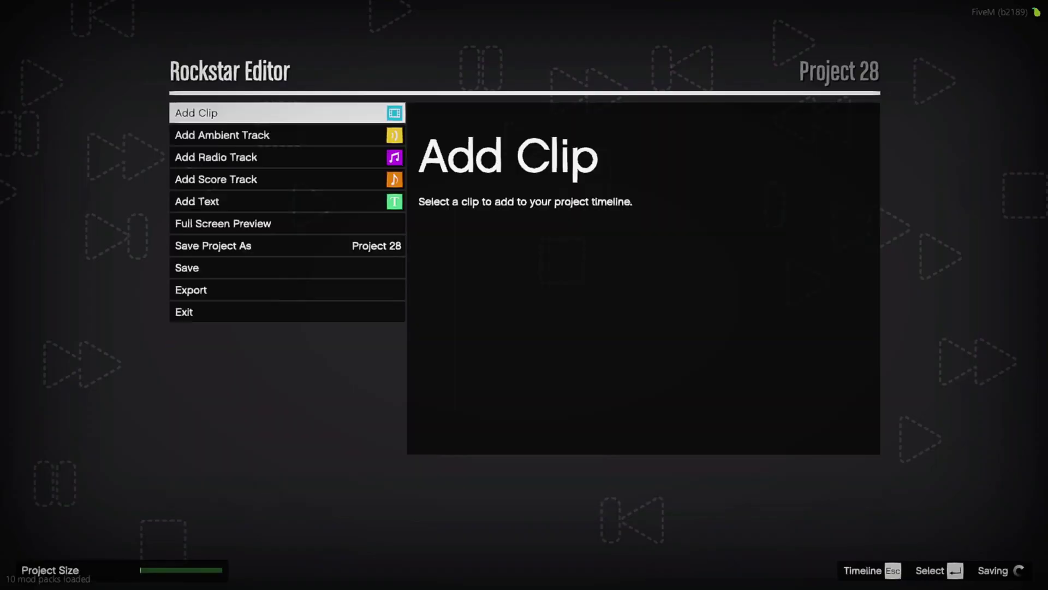
Exit the Rockstar Editor project and quit Grand Theft Auto V.
{"action": "key", "text": "Up"}
{"action": "key", "text": "Return"}
{"action": "key", "text": "Return"}
{"action": "key", "text": "Up"}
{"action": "key", "text": "Up"}
{"action": "key", "text": "Return"}
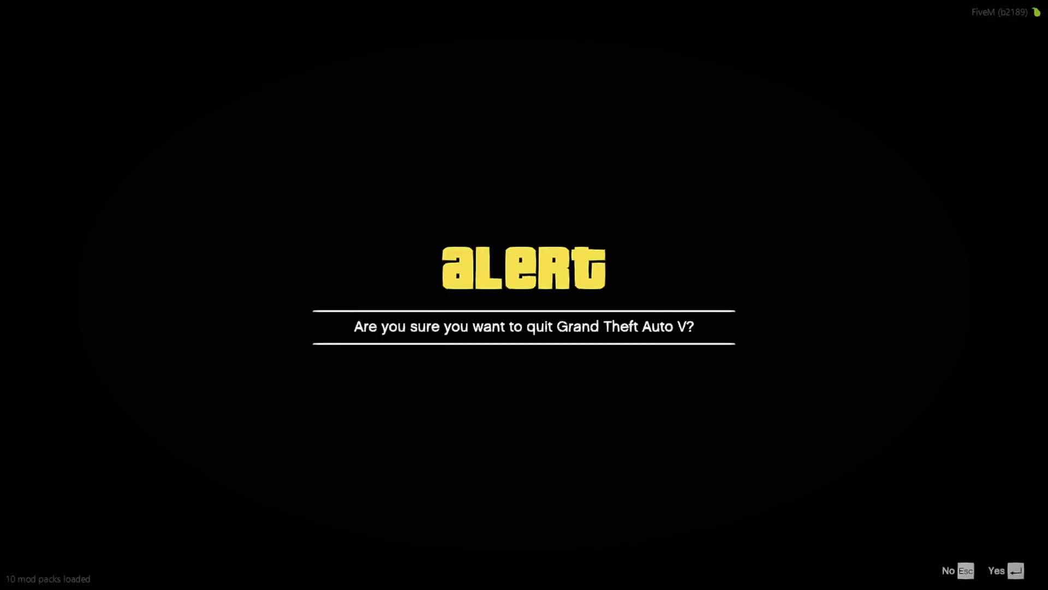
{"action": "key", "text": "Return"}
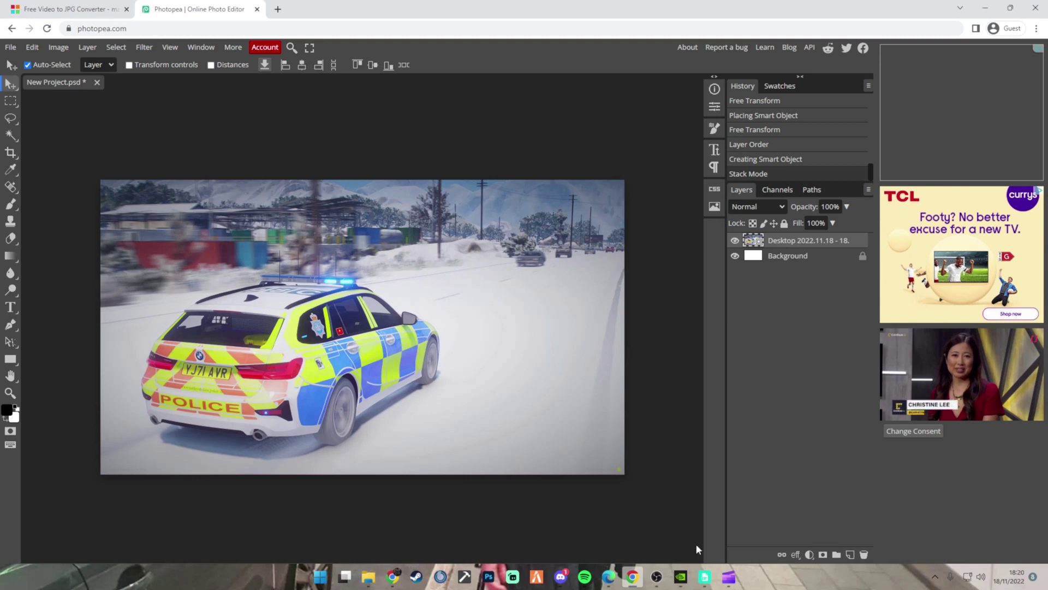
Switch to Free Video to JPG Converter and move its window over the Photopea canvas.
{"action": "left_click", "coordinate": [704, 576]}
{"action": "left_click_drag", "start_coordinate": [213, 241], "coordinate": [260, 157]}
{"action": "left_click", "coordinate": [248, 185]}
{"action": "left_click", "coordinate": [268, 303]}
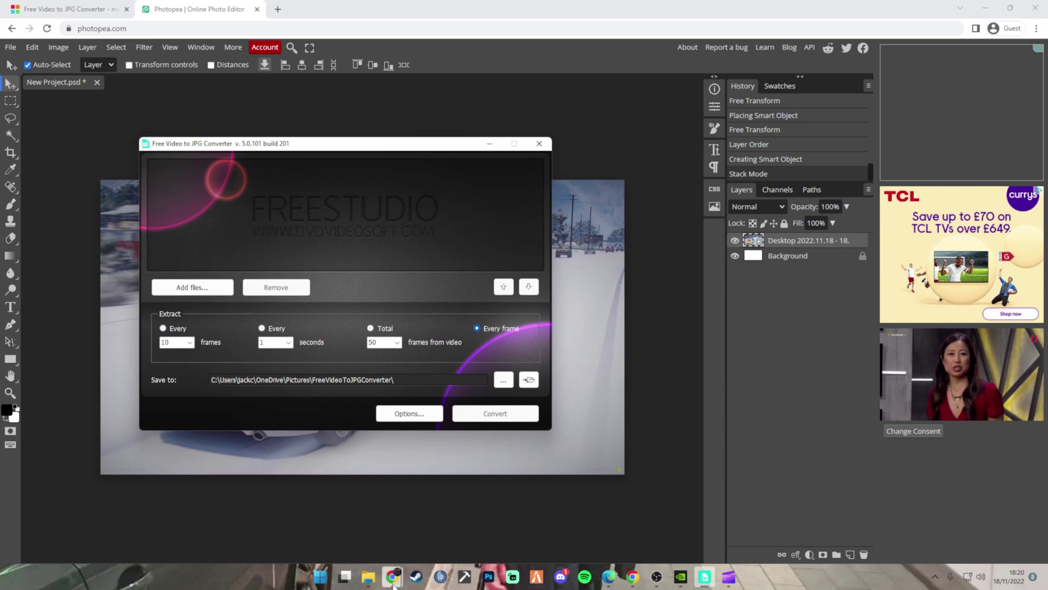
Open the FreeVideoToJPGConverter folder from Pictures in a File Explorer window.
{"action": "right_click", "coordinate": [359, 583]}
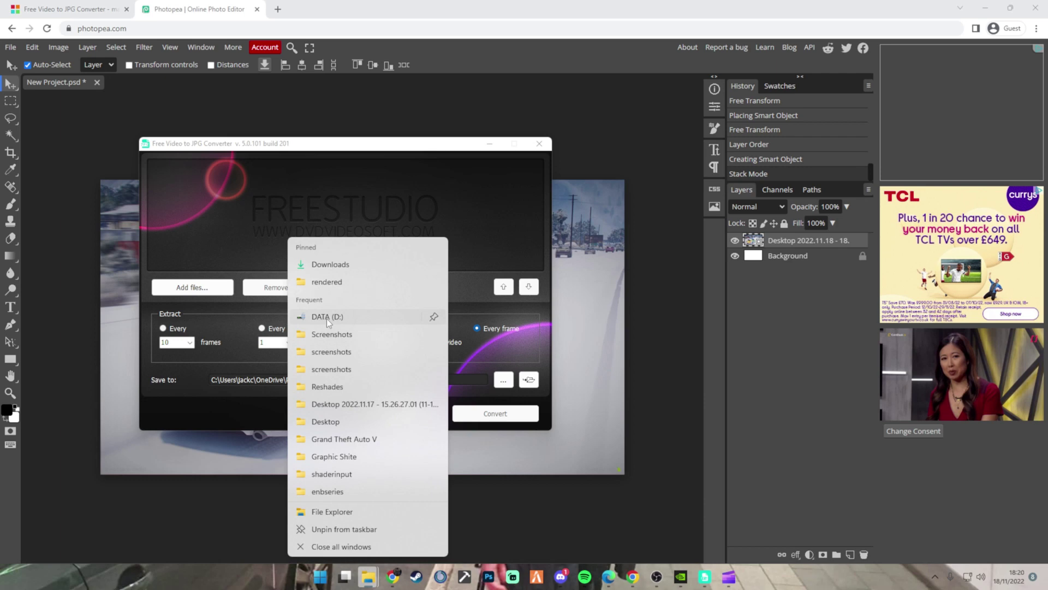
{"action": "left_click", "coordinate": [332, 511]}
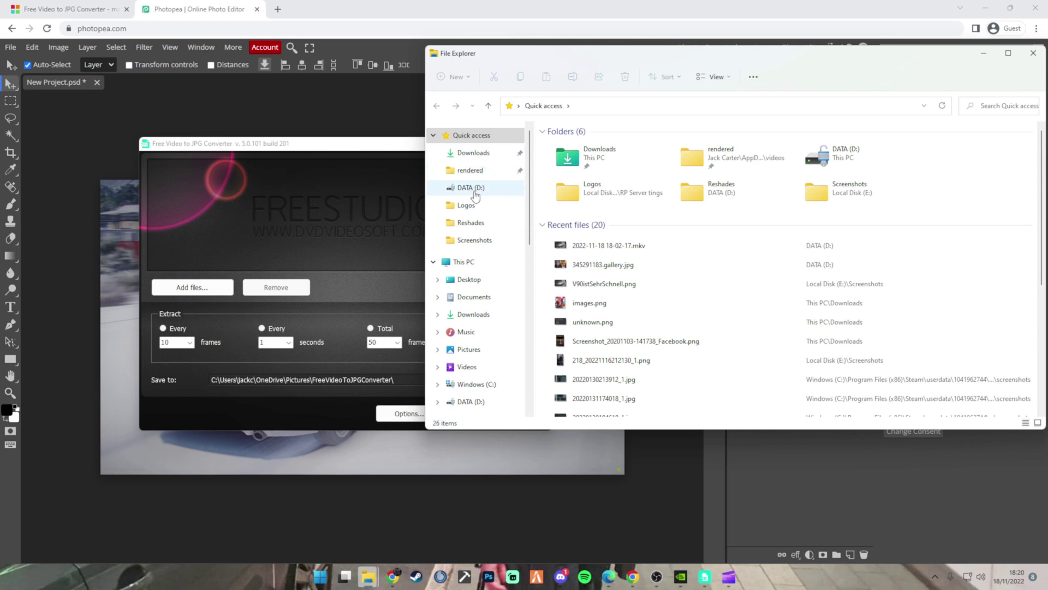
{"action": "left_click", "coordinate": [468, 349]}
{"action": "double_click", "coordinate": [577, 146]}
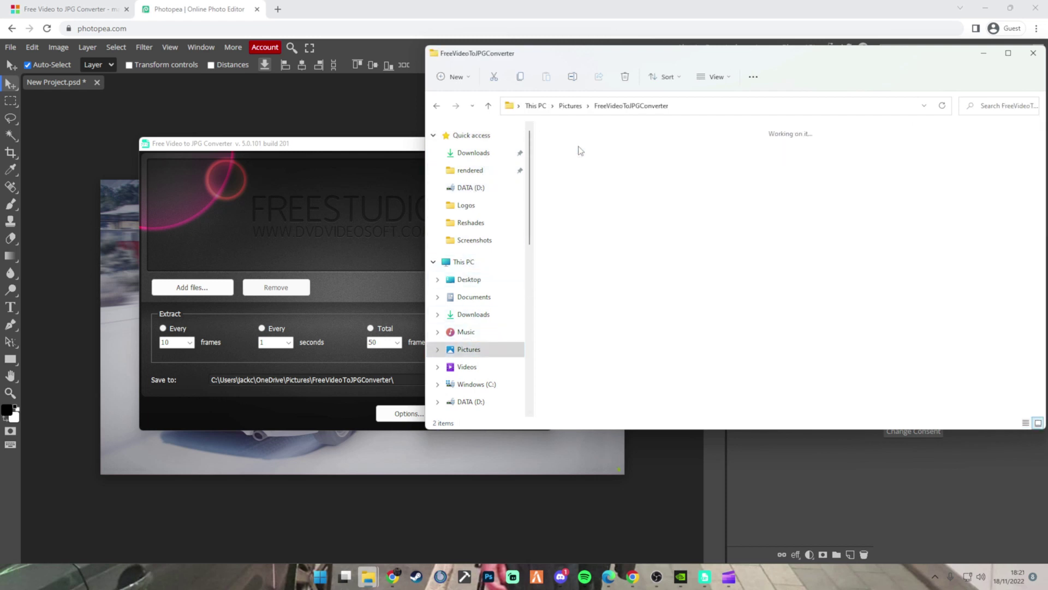
Open the Desktop folder on Local Disk (E:) in a second File Explorer window and place it beside the video converter.
{"action": "right_click", "coordinate": [369, 577]}
{"action": "left_click", "coordinate": [359, 510]}
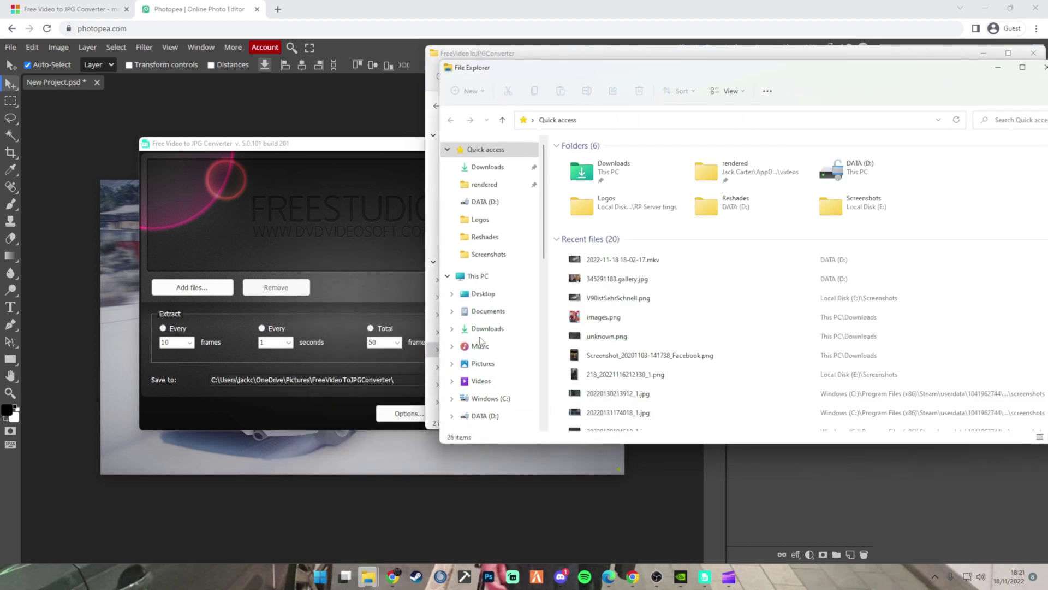
{"action": "scroll", "coordinate": [500, 388], "scroll_direction": "down", "scroll_amount": 1}
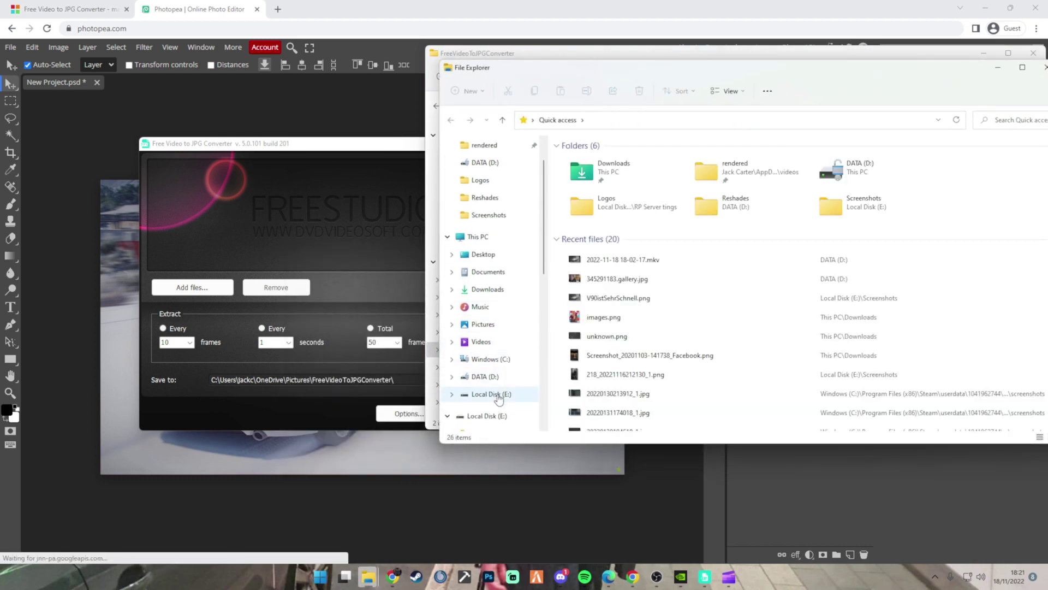
{"action": "left_click", "coordinate": [495, 394]}
{"action": "double_click", "coordinate": [581, 182]}
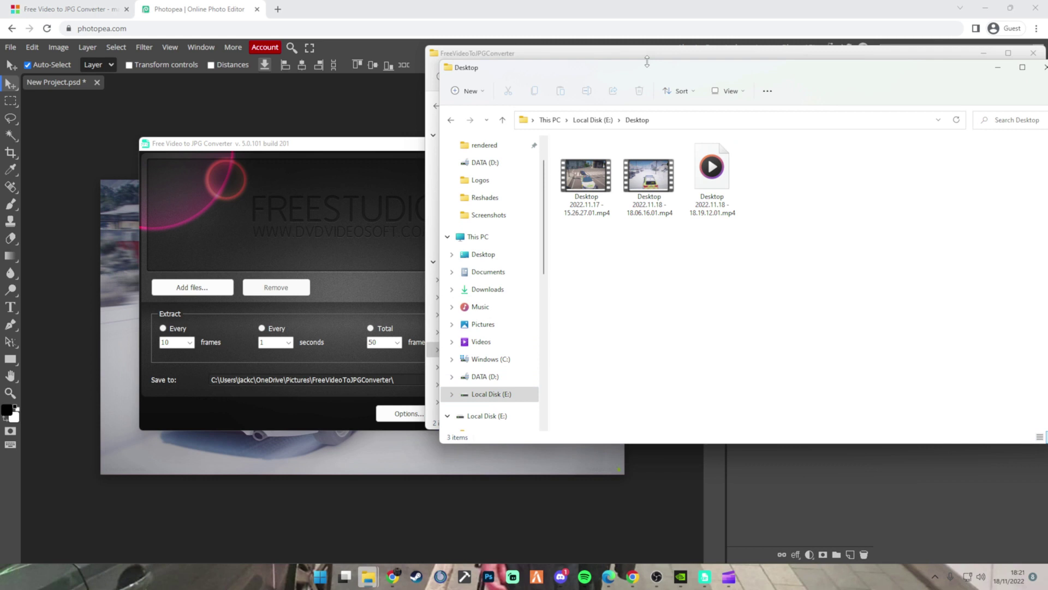
{"action": "left_click_drag", "start_coordinate": [653, 72], "coordinate": [1047, 118]}
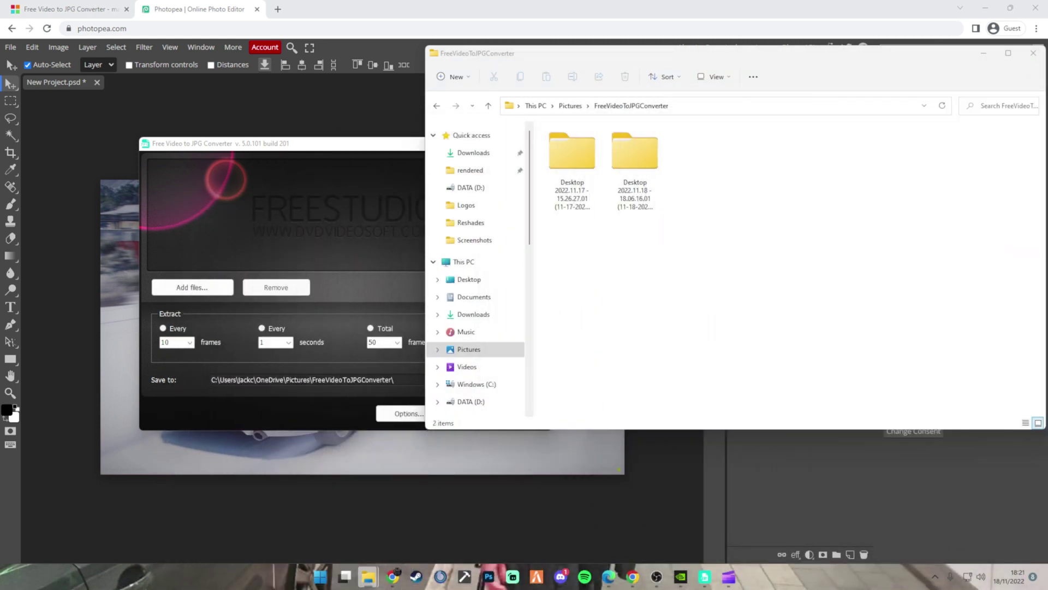
{"action": "left_click_drag", "start_coordinate": [1047, 158], "coordinate": [674, 96]}
{"action": "left_click", "coordinate": [345, 157]}
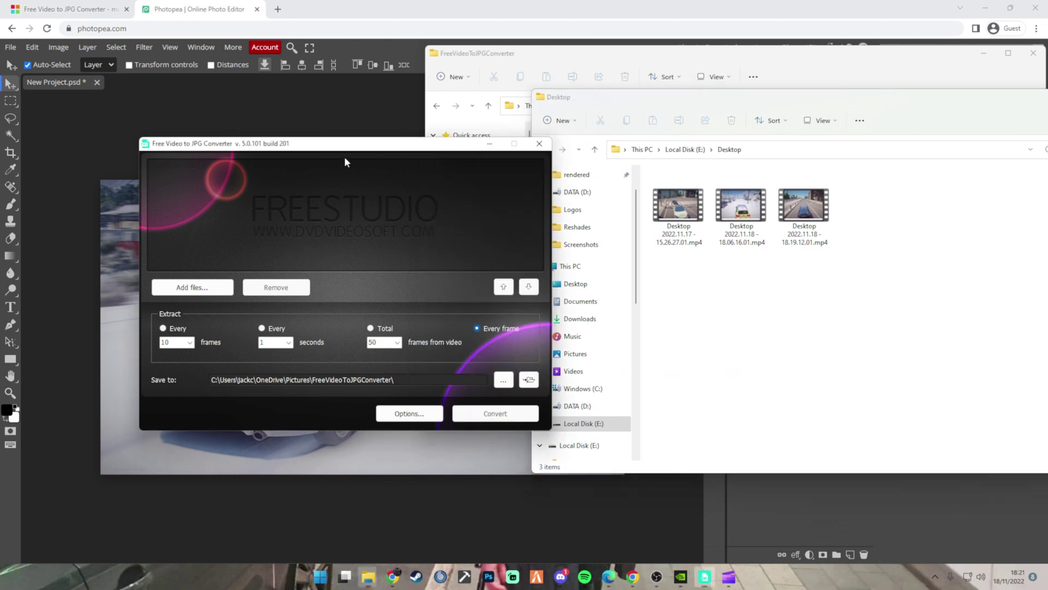
Add Desktop 2022.11.18 - 18.19.12.01.mp4 to the converter, extract every frame as JPG, and close the converter.
{"action": "left_click_drag", "start_coordinate": [775, 212], "coordinate": [448, 224]}
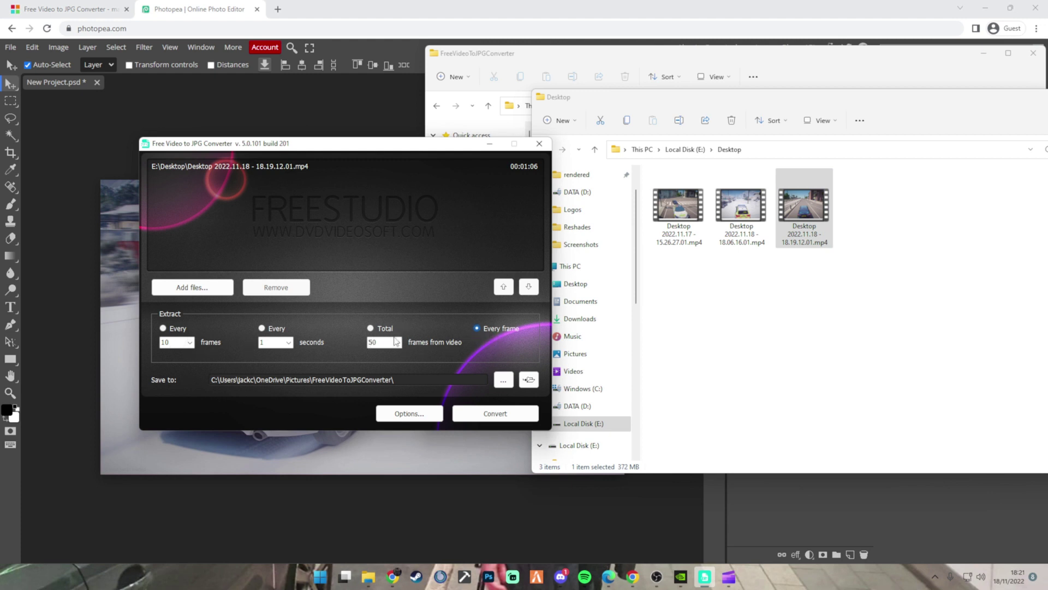
{"action": "left_click", "coordinate": [372, 329]}
{"action": "left_click", "coordinate": [484, 415]}
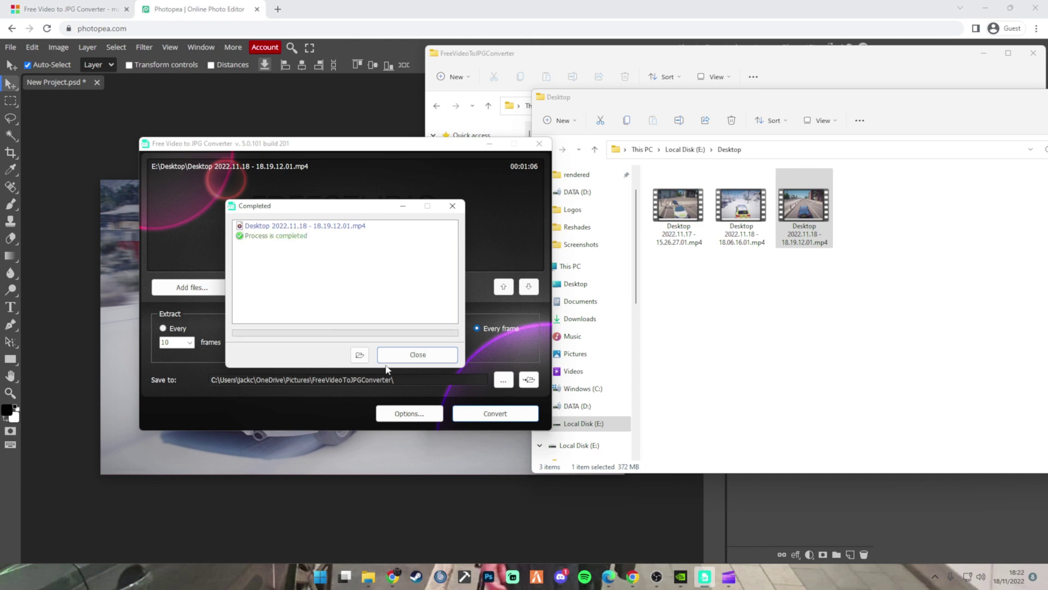
{"action": "left_click", "coordinate": [412, 354]}
{"action": "left_click", "coordinate": [539, 144]}
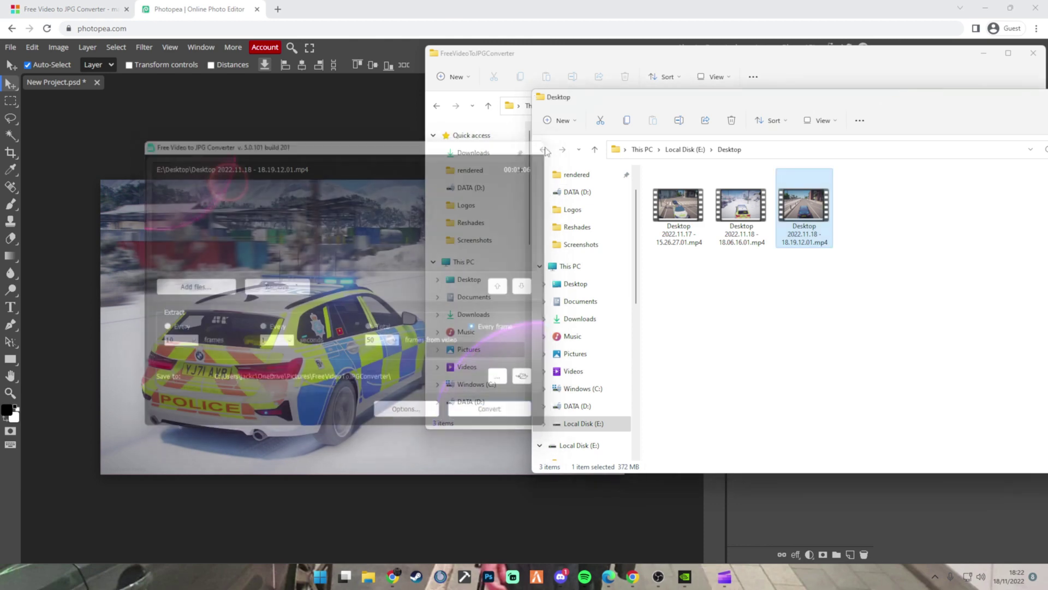
Open the folder of frames extracted from the 2022.11.18 - 18.19.12.01 recording in the FreeVideoToJPGConverter folder.
{"action": "left_click", "coordinate": [564, 61]}
{"action": "left_click_drag", "start_coordinate": [565, 61], "coordinate": [535, 77]}
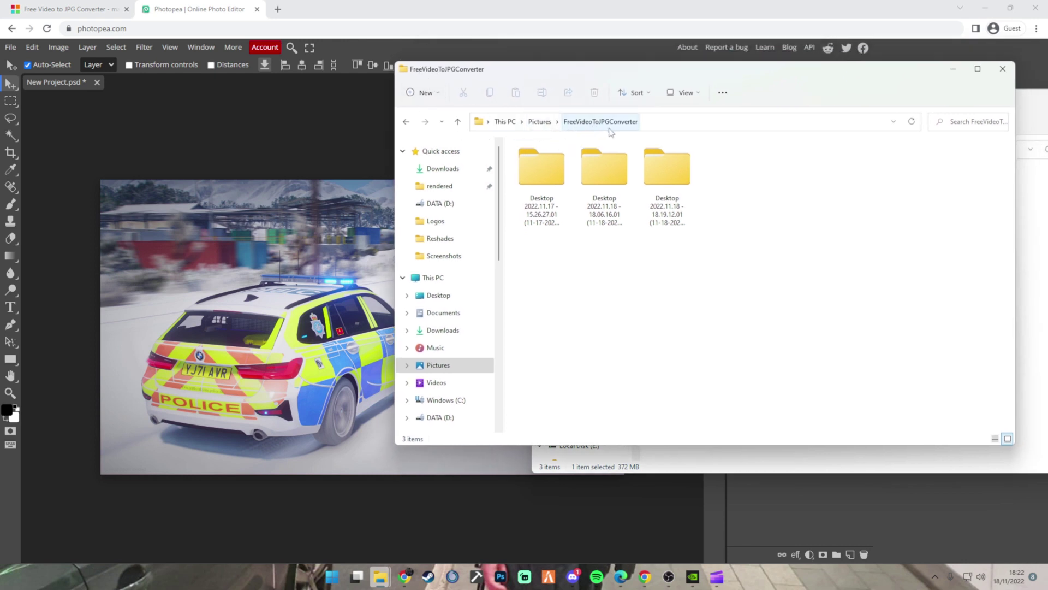
{"action": "left_click", "coordinate": [661, 161]}
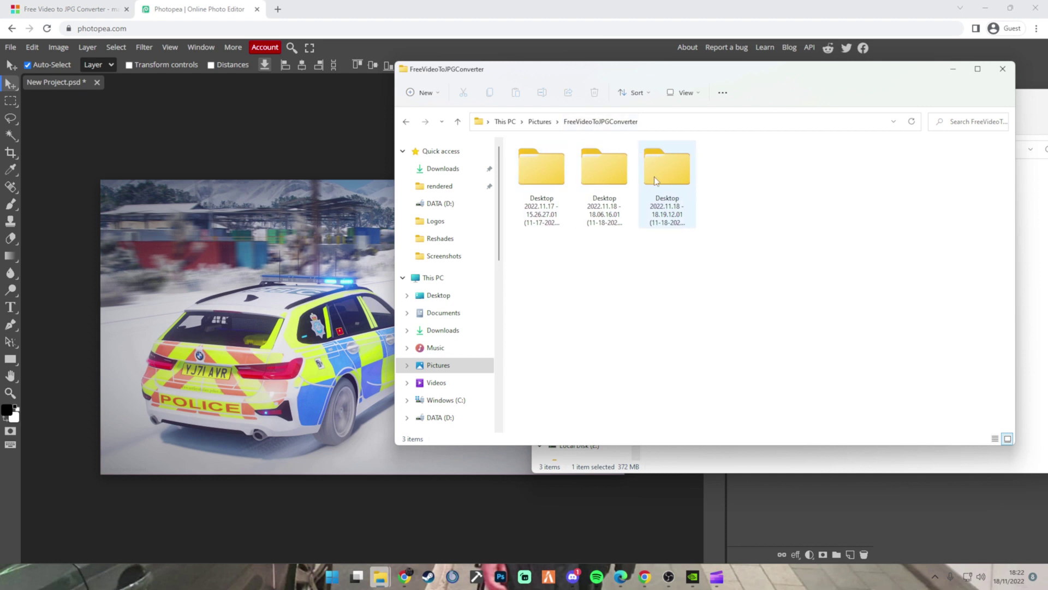
{"action": "double_click", "coordinate": [656, 181]}
{"action": "scroll", "coordinate": [725, 199], "scroll_direction": "down", "scroll_amount": 8}
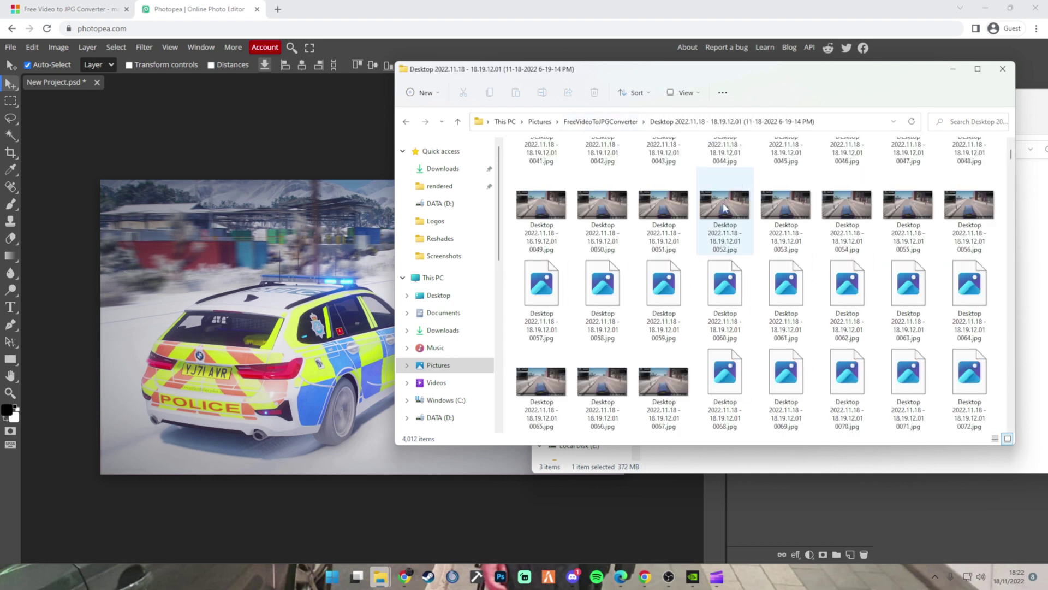
Switch to Photopea and create a new 1920 × 1080 pixel project with a white background.
{"action": "left_click", "coordinate": [317, 192]}
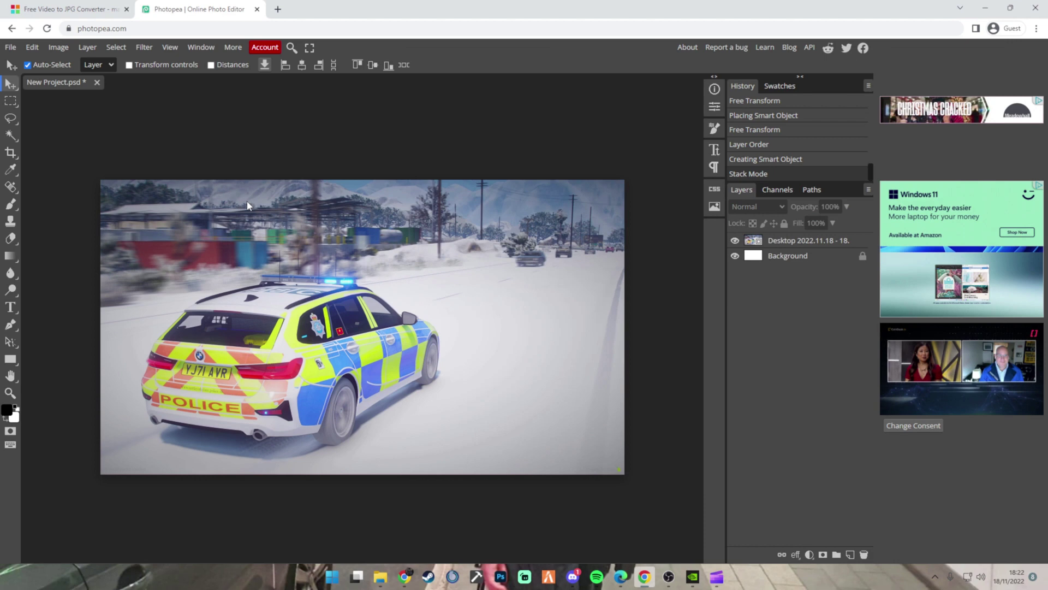
{"action": "left_click", "coordinate": [10, 47]}
{"action": "left_click", "coordinate": [19, 59]}
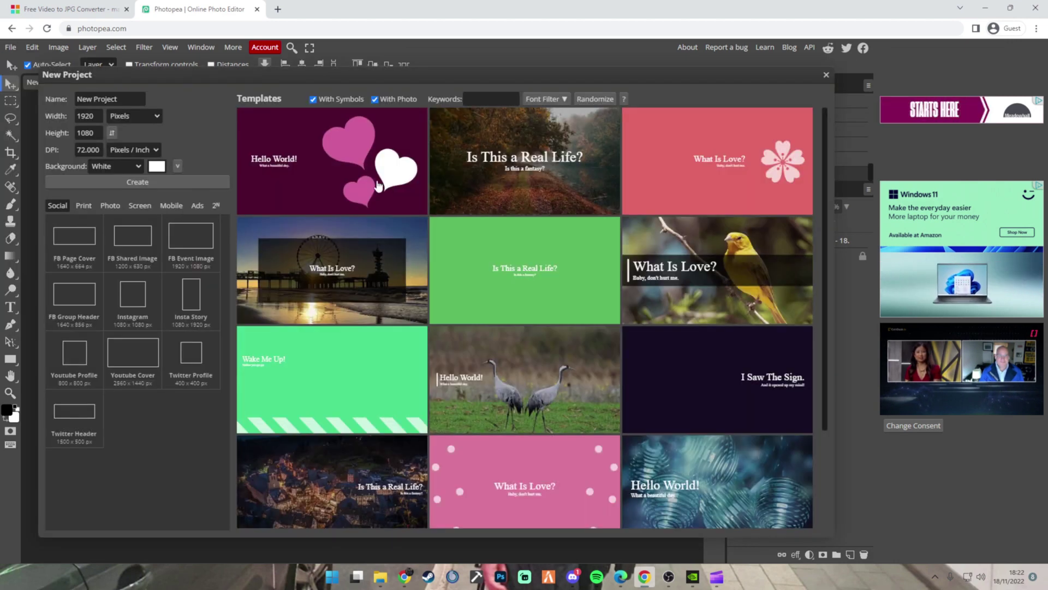
{"action": "left_click", "coordinate": [90, 116]}
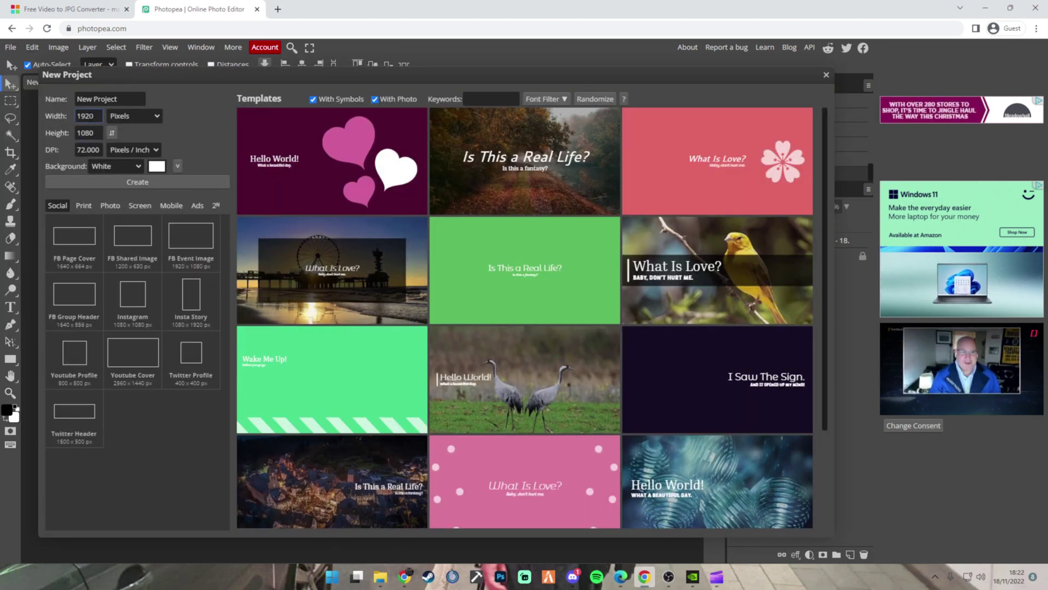
{"action": "left_click", "coordinate": [77, 132]}
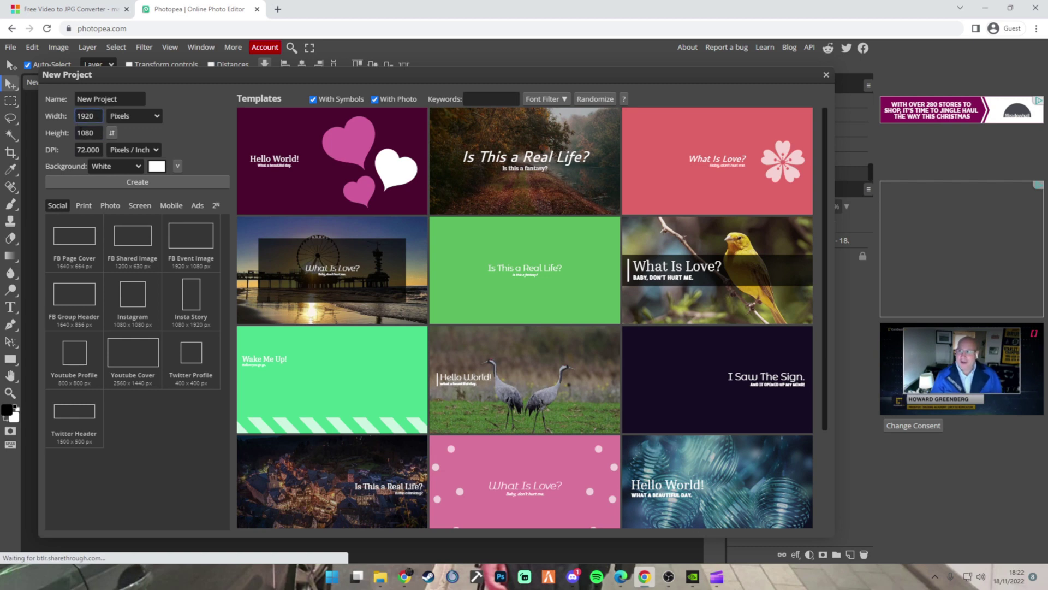
{"action": "key", "text": "Tab"}
{"action": "left_click", "coordinate": [25, 107]}
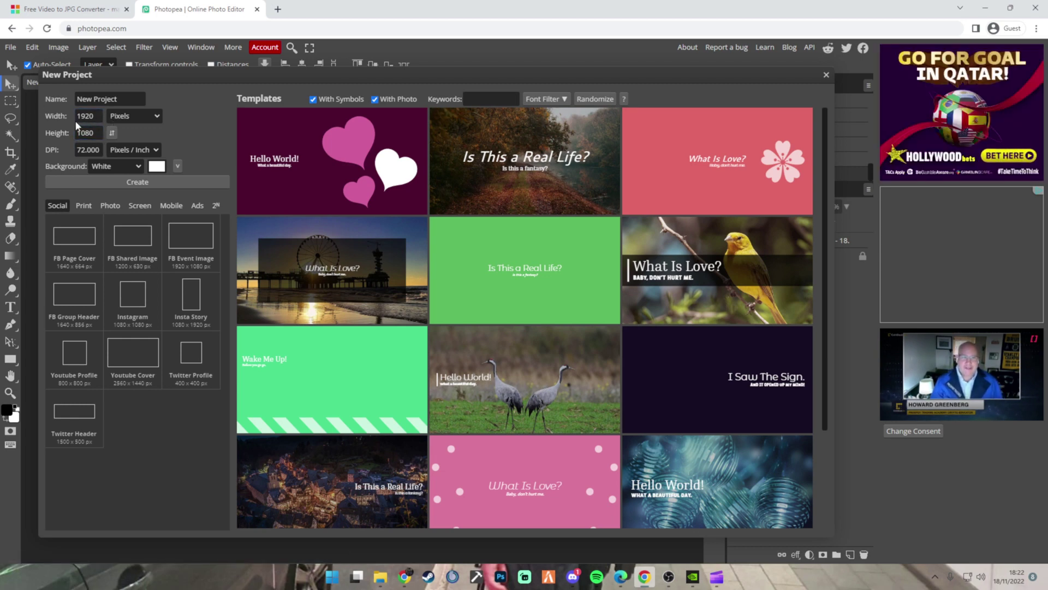
{"action": "left_click", "coordinate": [148, 183]}
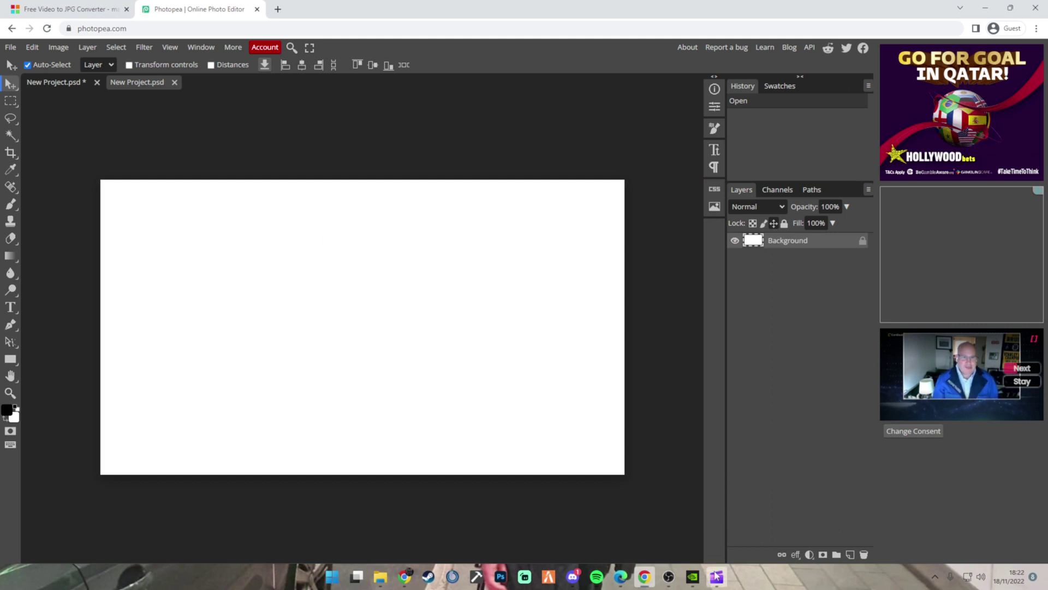
Place extracted frames 1881 to 1928 of the 18.19.12.01 recording into the new Photopea project as layers.
{"action": "mouse_move", "coordinate": [661, 577]}
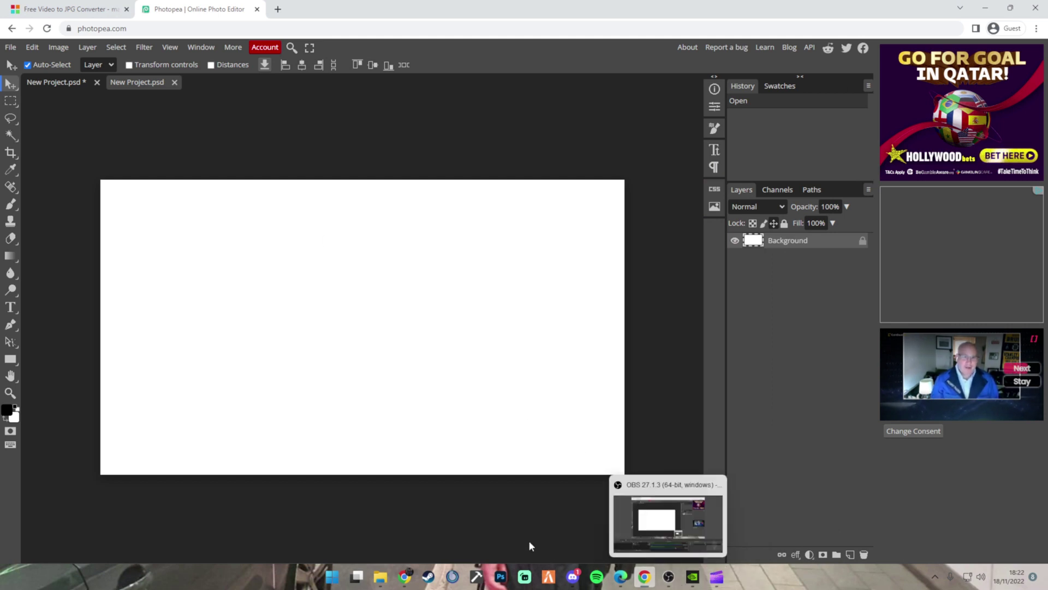
{"action": "mouse_move", "coordinate": [381, 577]}
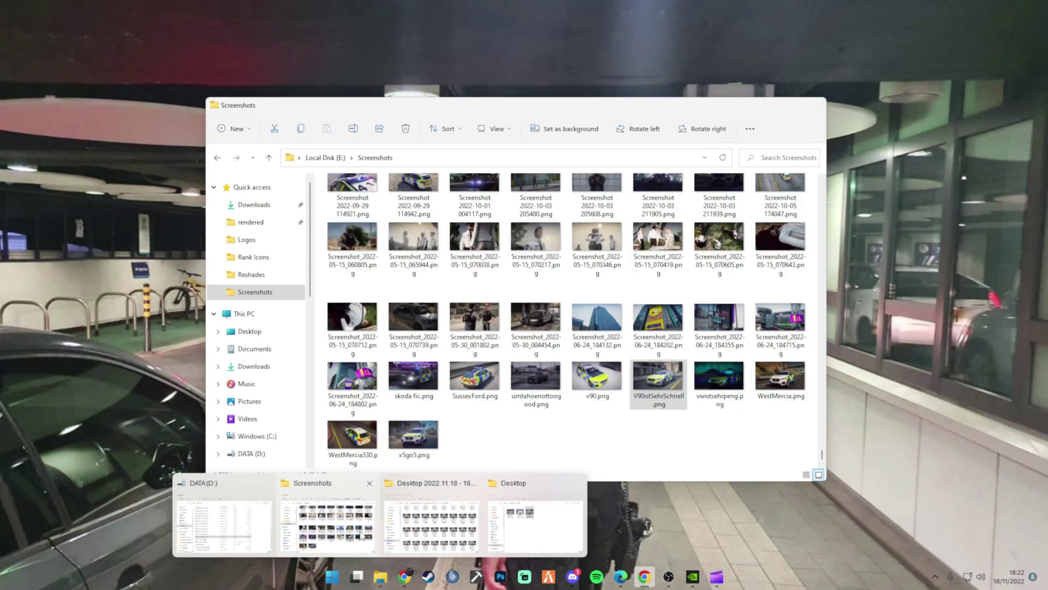
{"action": "left_click", "coordinate": [432, 525]}
{"action": "scroll", "coordinate": [765, 230], "scroll_direction": "down", "scroll_amount": 12}
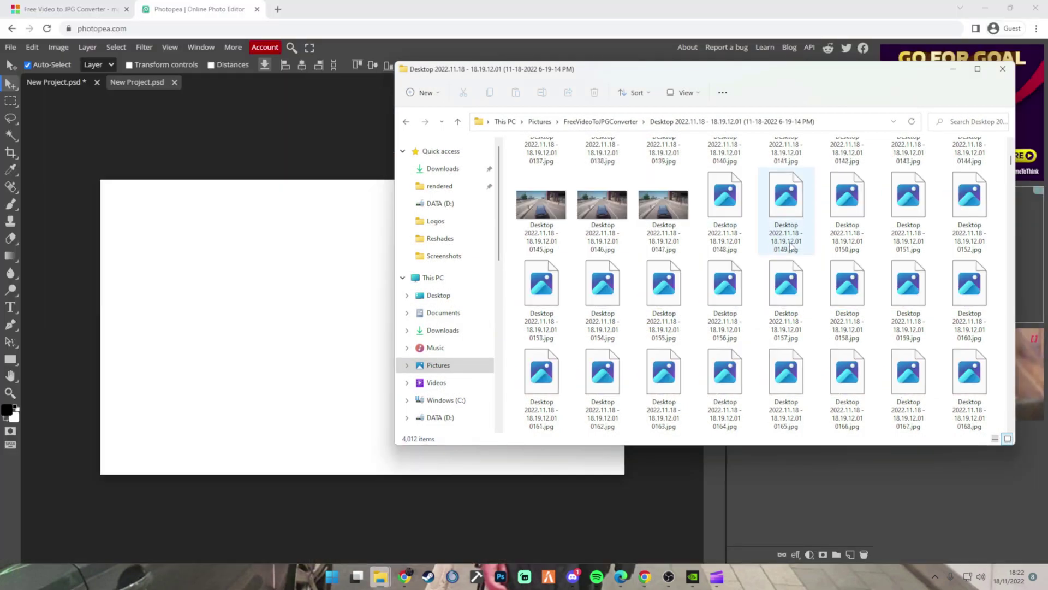
{"action": "left_click_drag", "start_coordinate": [1010, 167], "coordinate": [1010, 290]}
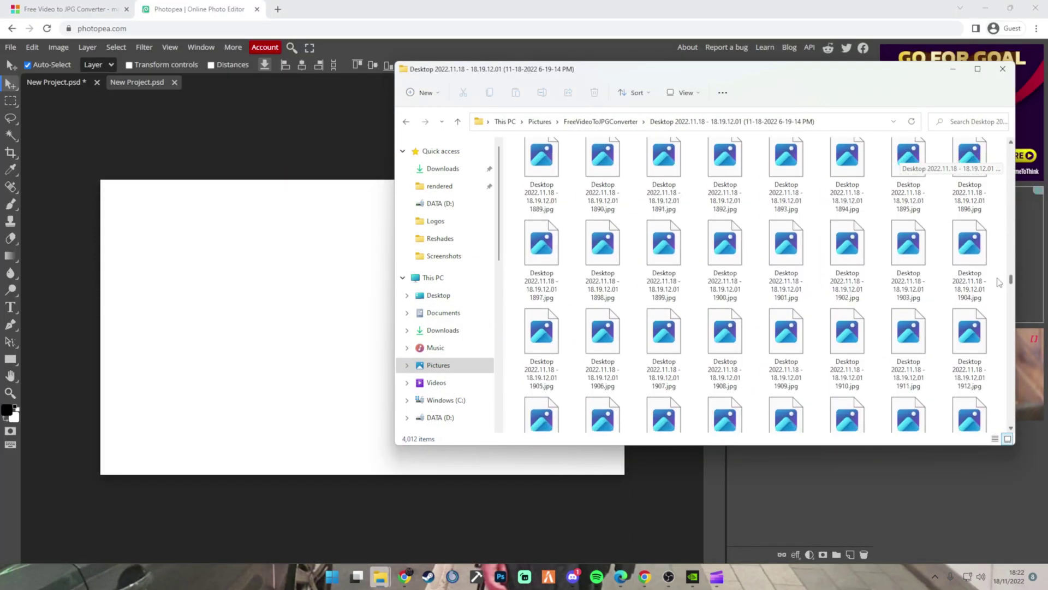
{"action": "scroll", "coordinate": [571, 243], "scroll_direction": "up", "scroll_amount": 3}
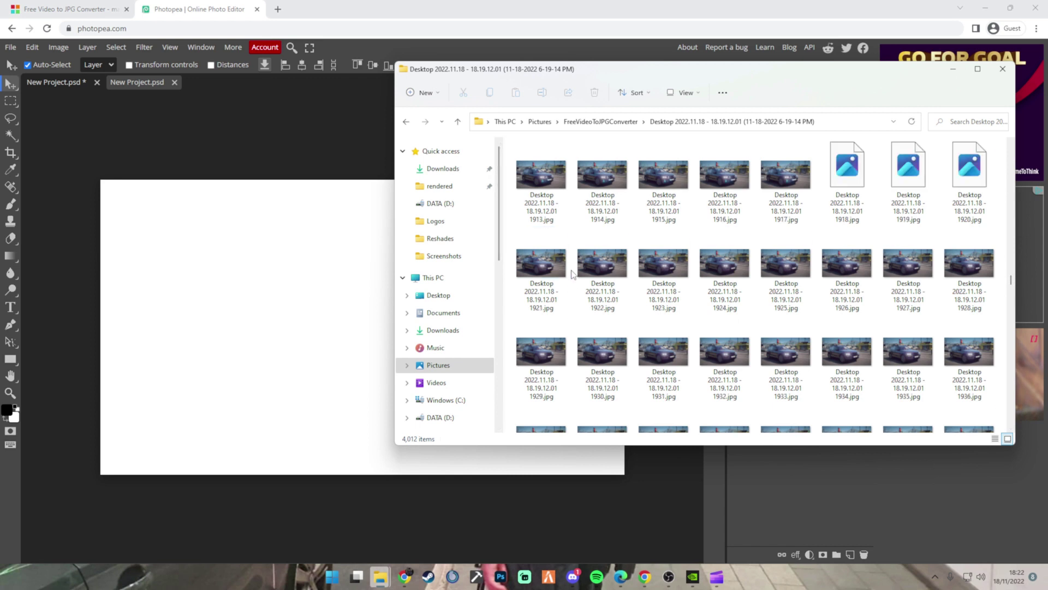
{"action": "left_click", "coordinate": [550, 179]}
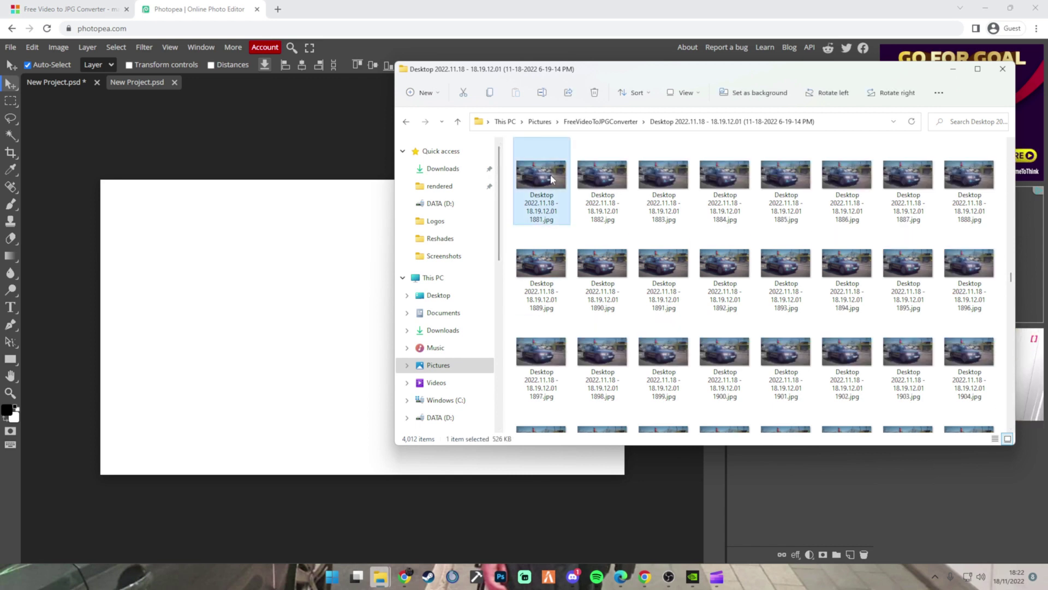
{"action": "left_click", "coordinate": [969, 365], "text": "shift"}
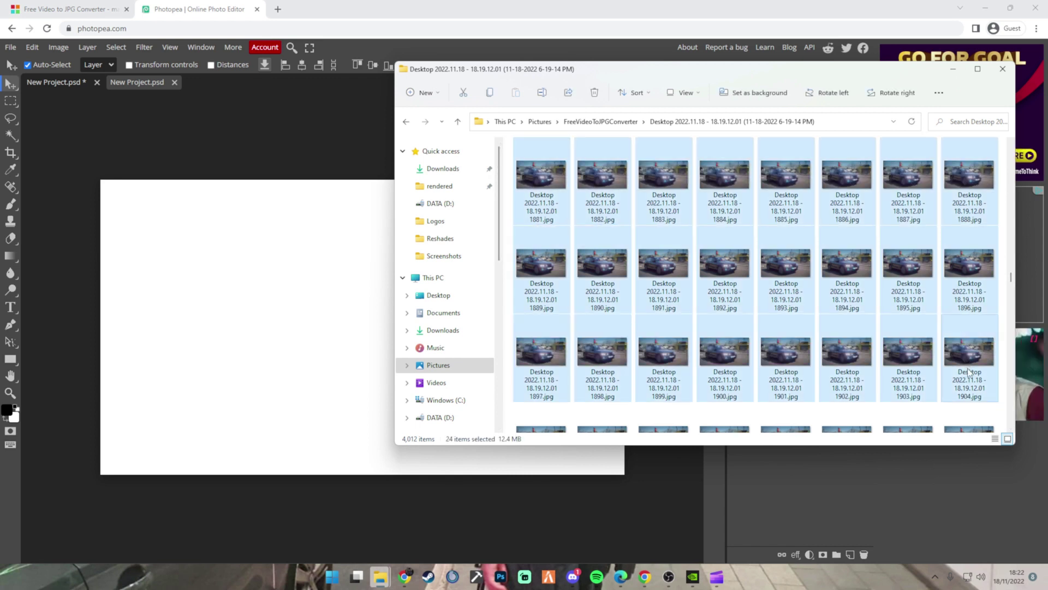
{"action": "scroll", "coordinate": [969, 366], "scroll_direction": "down", "scroll_amount": 1}
{"action": "left_click", "coordinate": [971, 381], "text": "shift"}
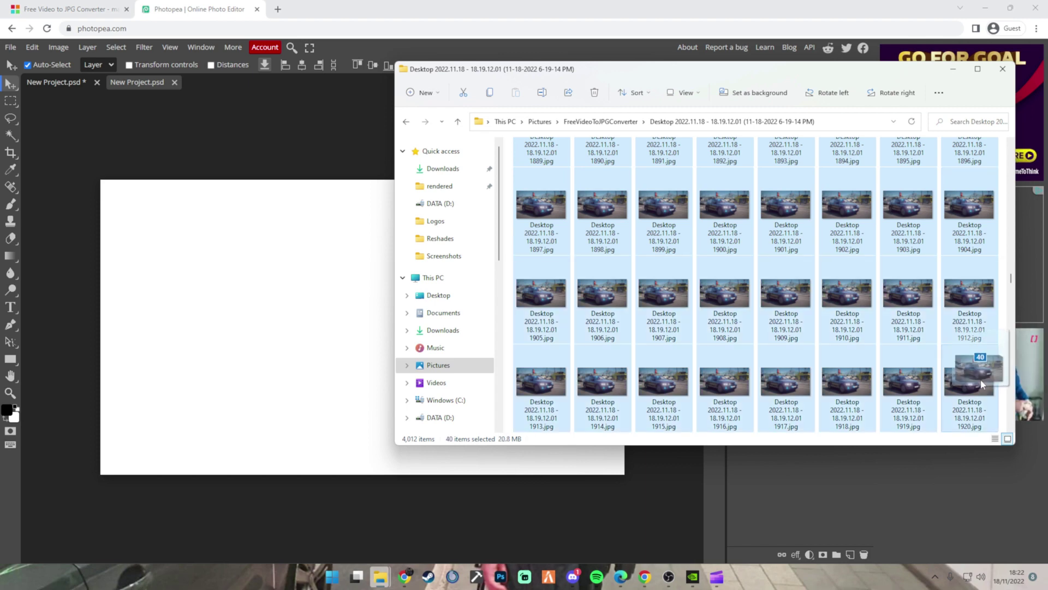
{"action": "scroll", "coordinate": [972, 380], "scroll_direction": "down", "scroll_amount": 2}
{"action": "left_click", "coordinate": [972, 330], "text": "shift"}
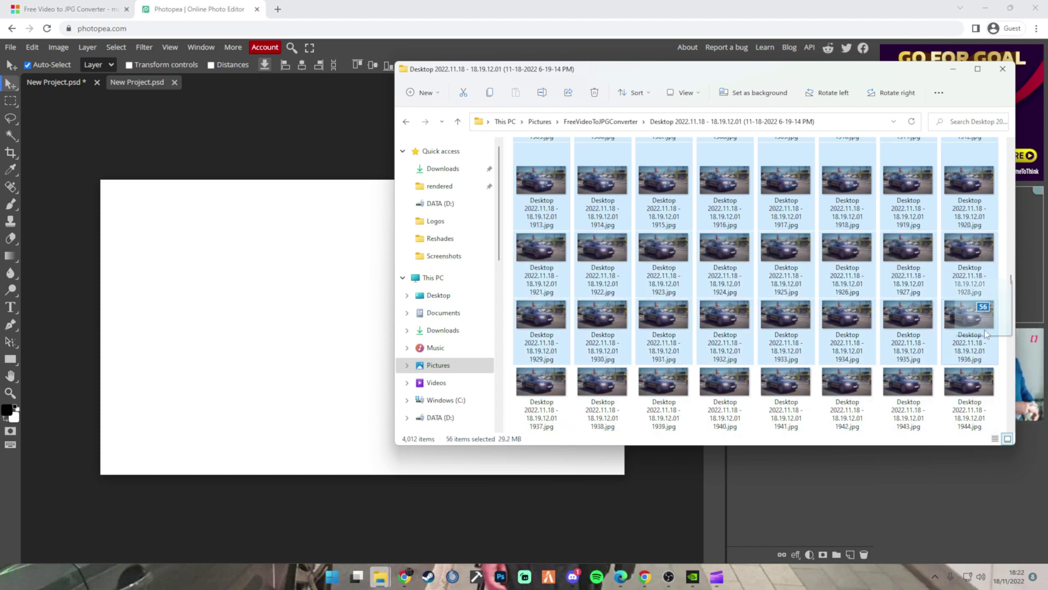
{"action": "left_click", "coordinate": [972, 244], "text": "shift"}
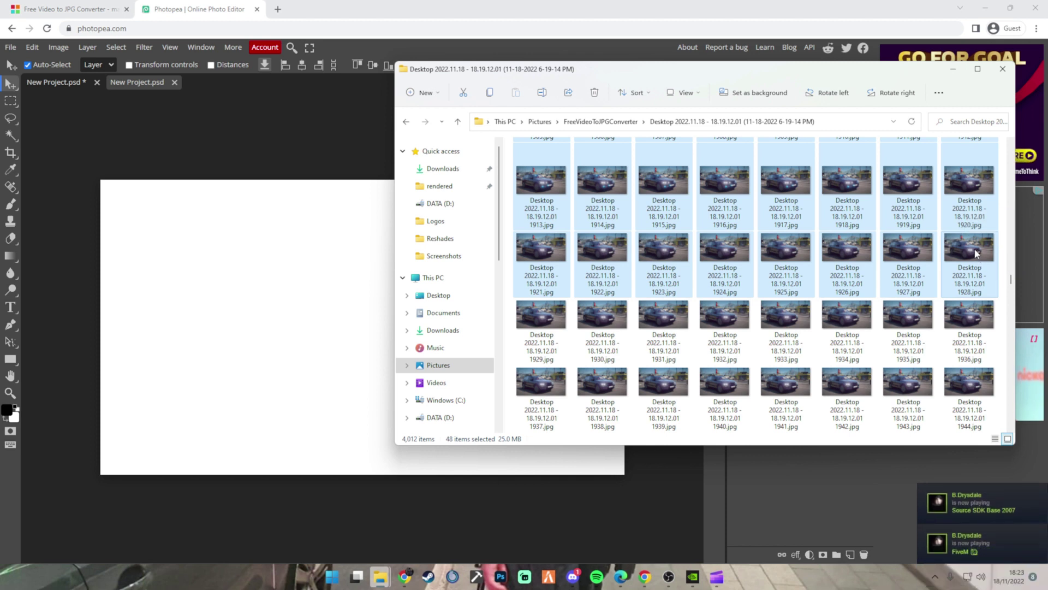
{"action": "left_click_drag", "start_coordinate": [976, 252], "coordinate": [249, 300]}
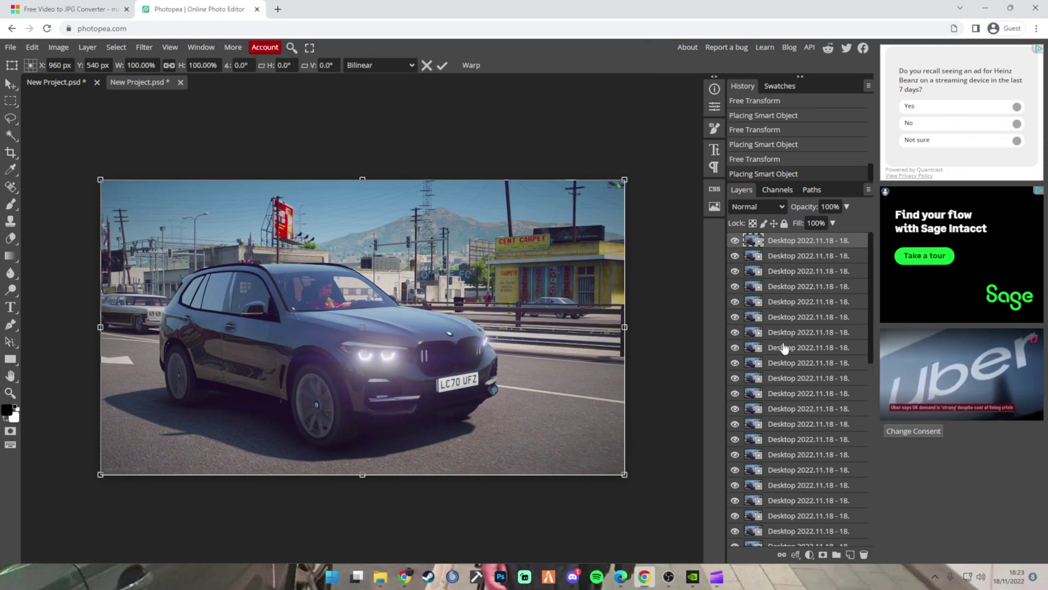
Select all the placed frame layers above the Background and convert them into a single smart object.
{"action": "scroll", "coordinate": [784, 348], "scroll_direction": "down", "scroll_amount": 8}
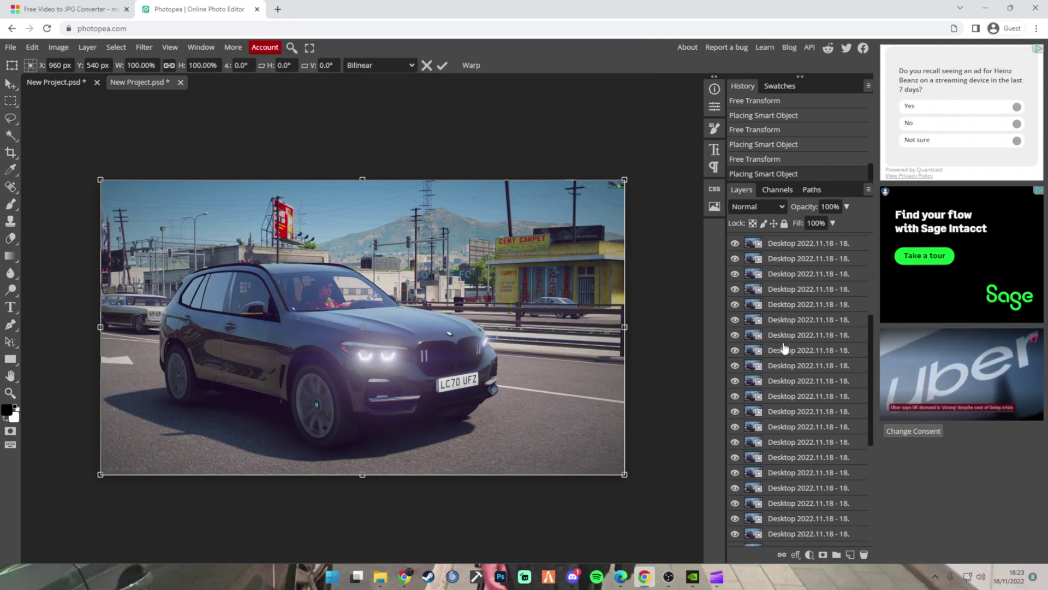
{"action": "left_click", "coordinate": [790, 522], "text": "shift"}
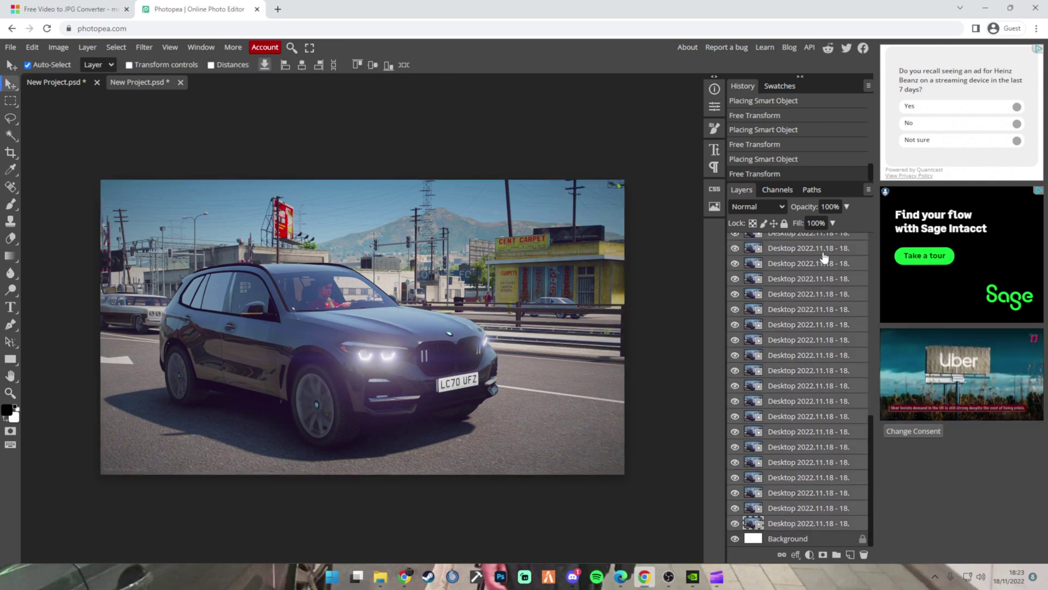
{"action": "right_click", "coordinate": [817, 297]}
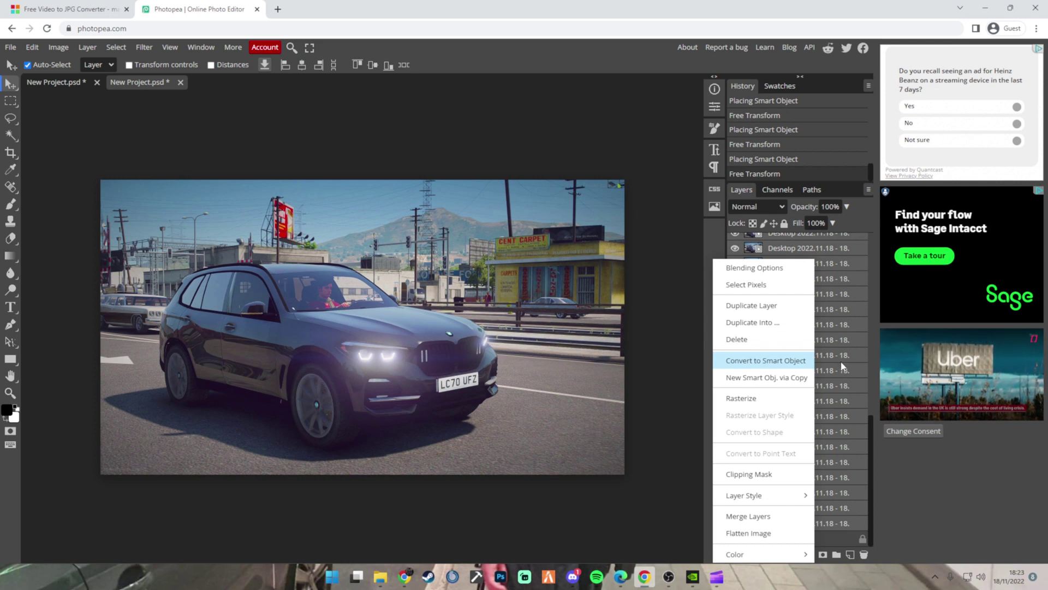
{"action": "left_click", "coordinate": [808, 361]}
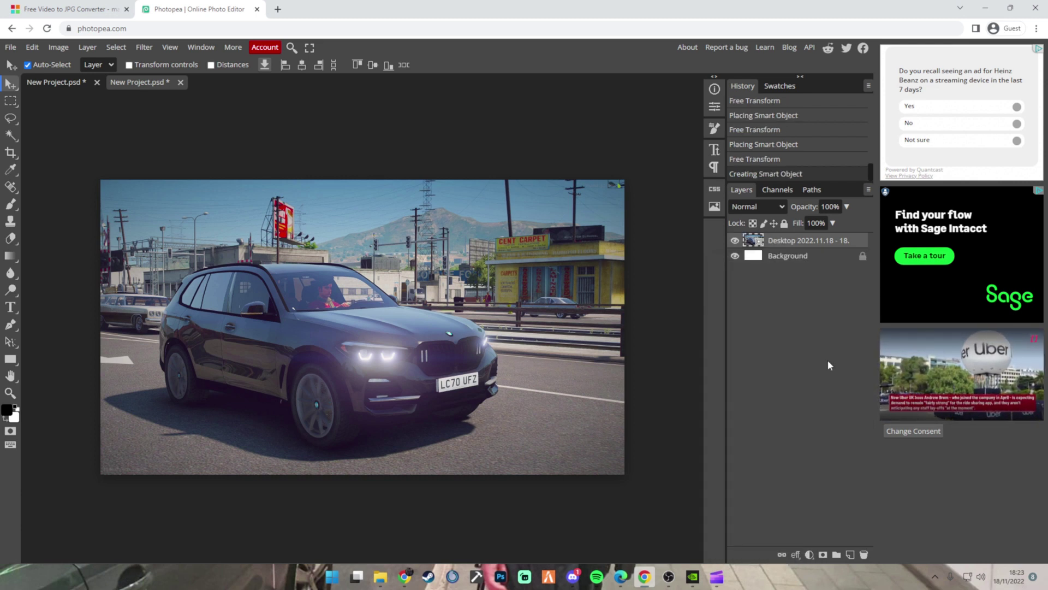
Set the stack mode of the combined frames' smart object to Average.
{"action": "left_click", "coordinate": [88, 47]}
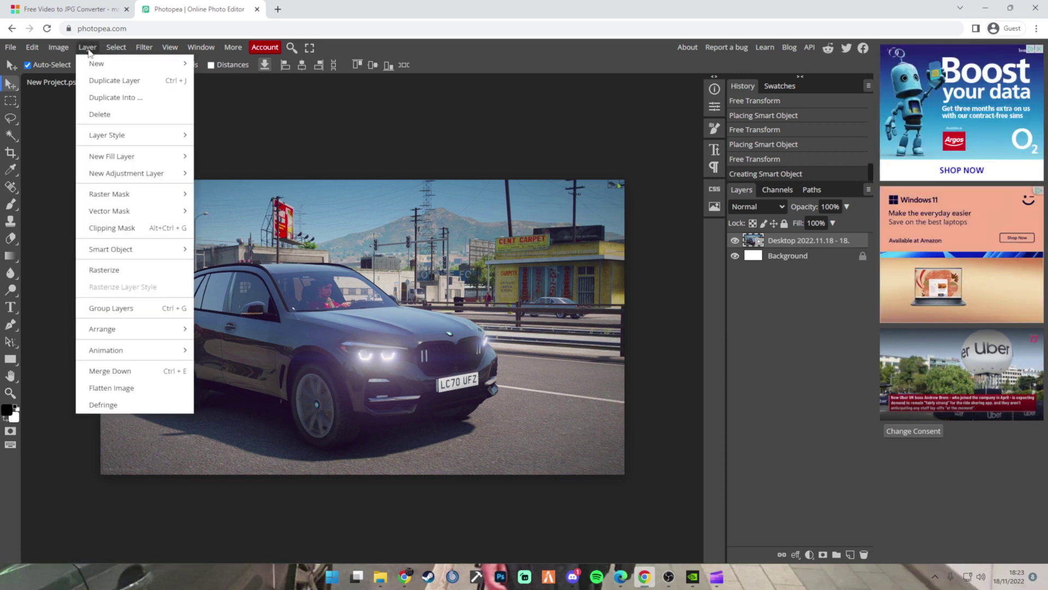
{"action": "mouse_move", "coordinate": [164, 255]}
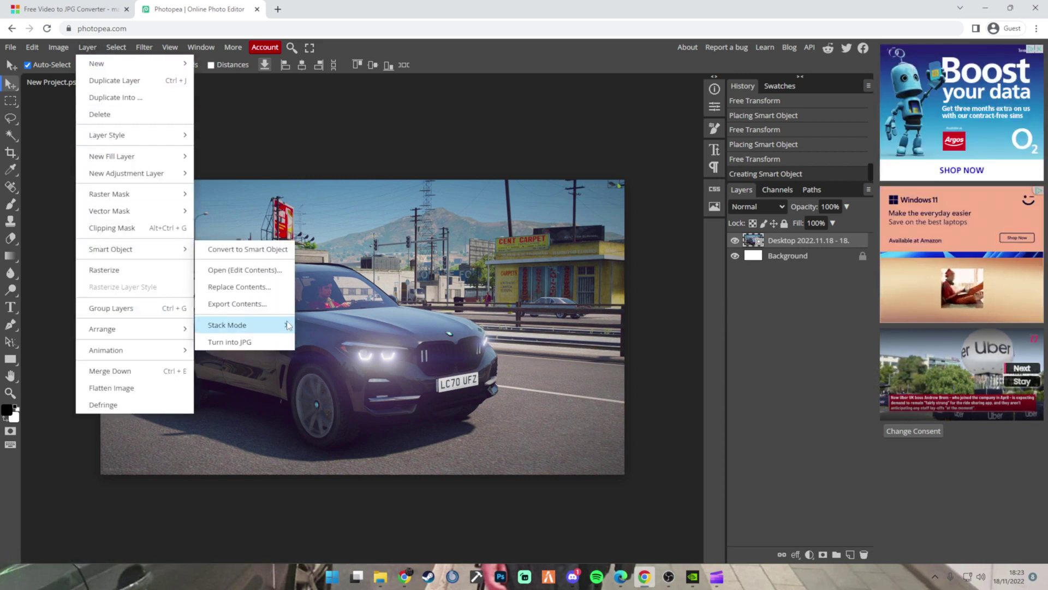
{"action": "mouse_move", "coordinate": [280, 326]}
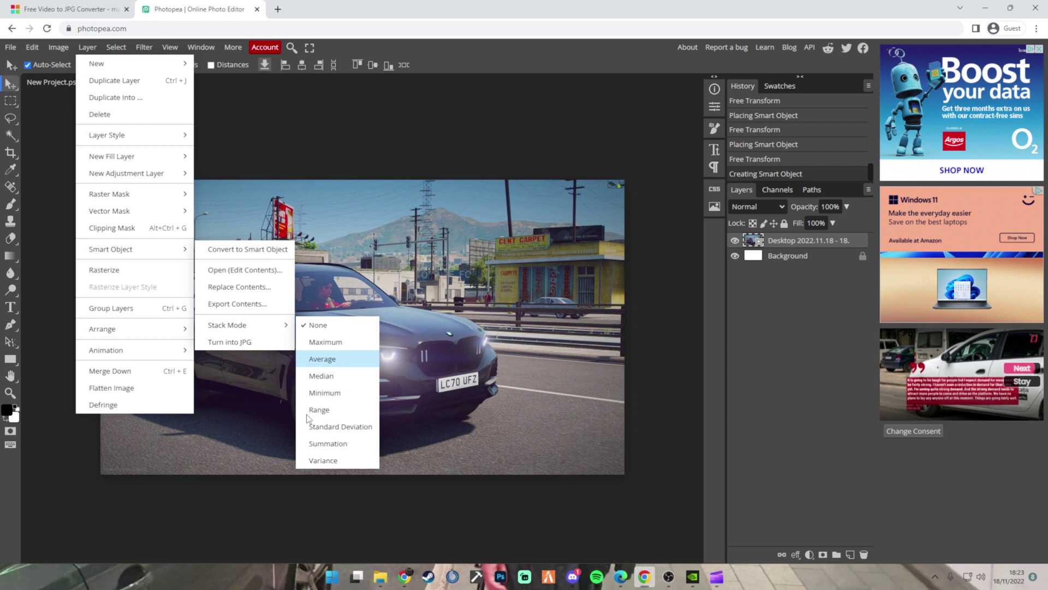
{"action": "left_click", "coordinate": [324, 359]}
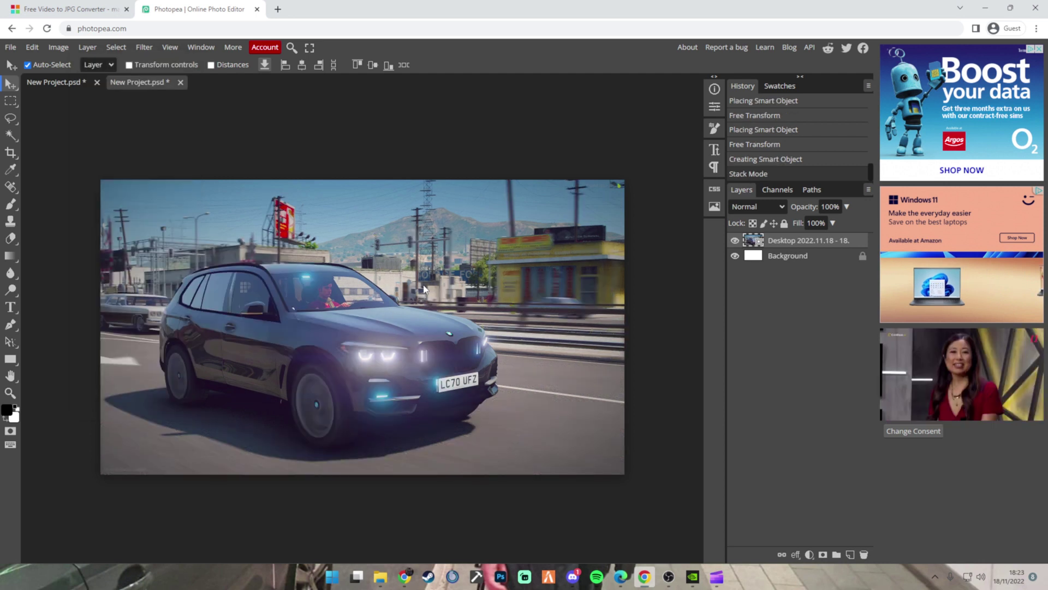
Export the blended image as a 1920 × 1080 pixel PNG at 100% quality, named BlackGO.
{"action": "left_click", "coordinate": [11, 47]}
{"action": "mouse_move", "coordinate": [45, 208]}
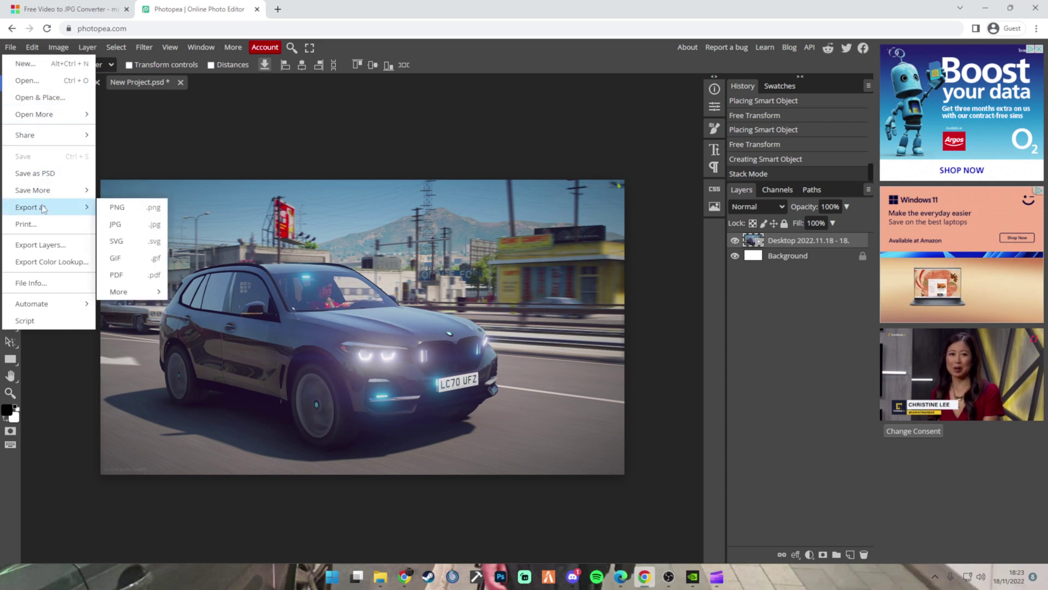
{"action": "left_click", "coordinate": [117, 206]}
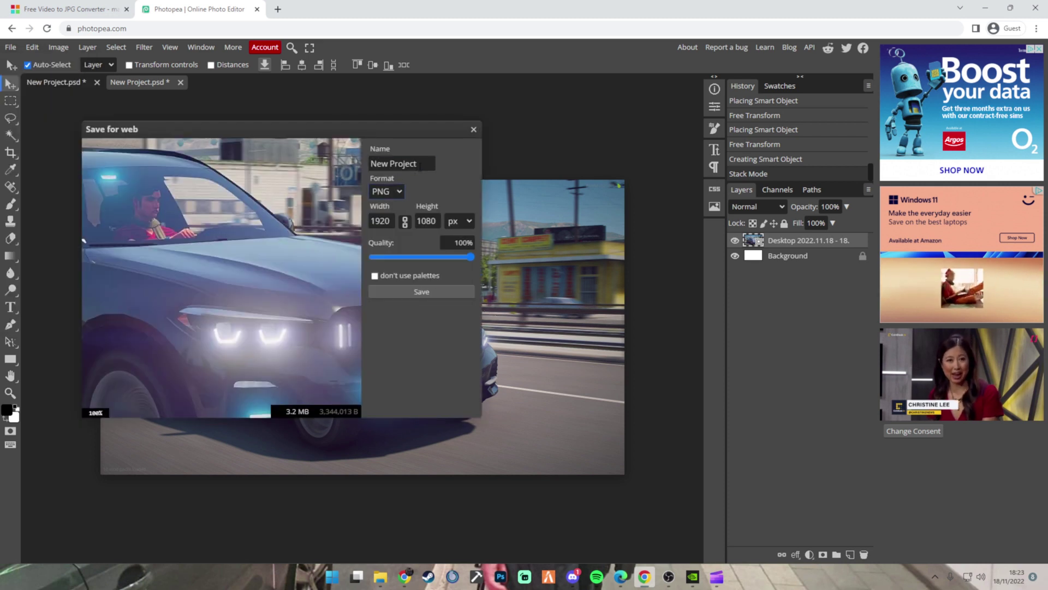
{"action": "type", "text": "B"}
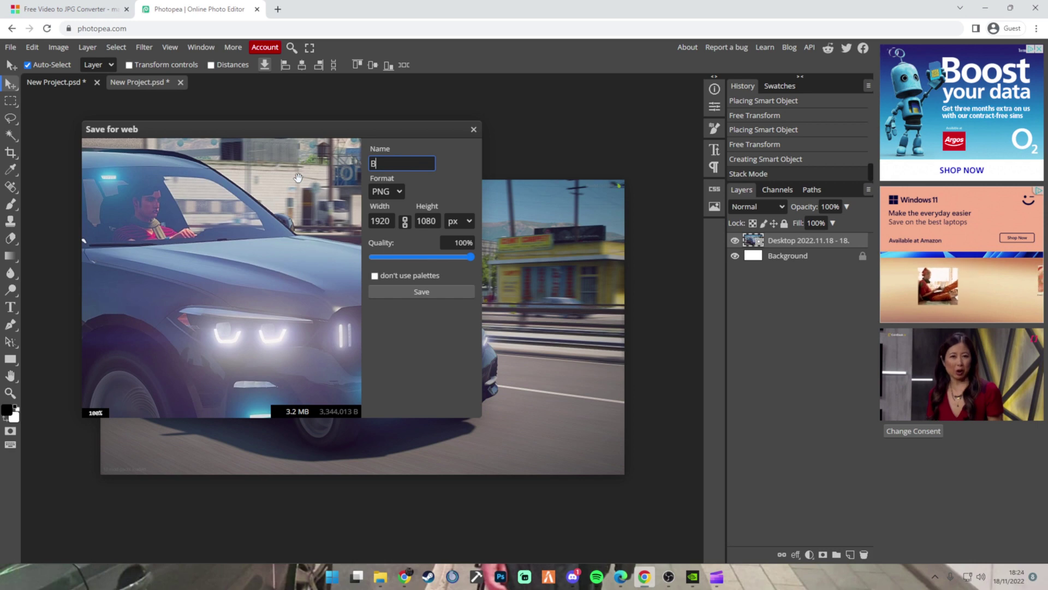
{"action": "type", "text": "lackGO5"}
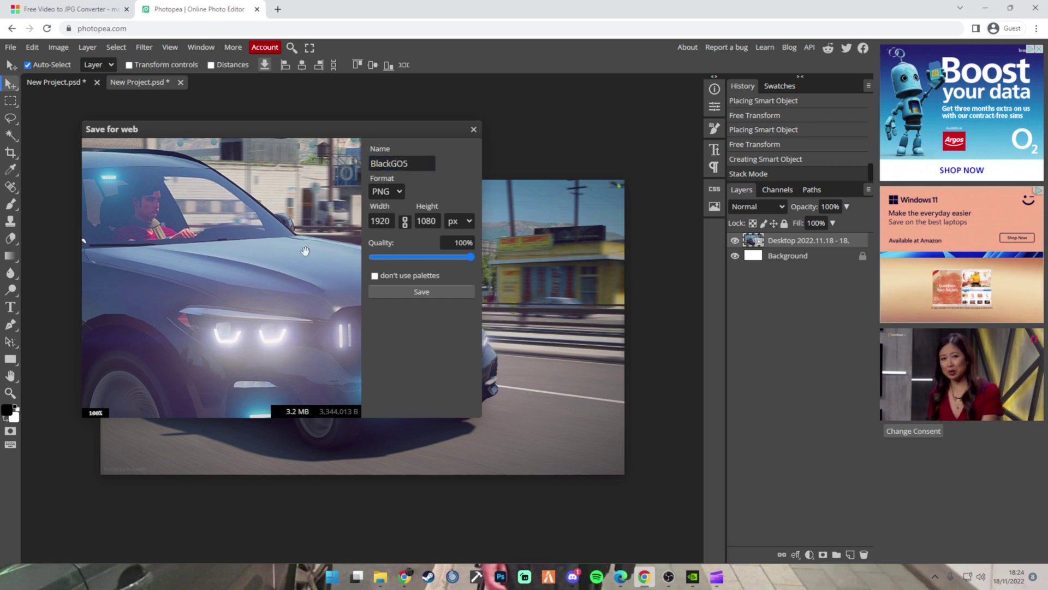
{"action": "left_click", "coordinate": [413, 291]}
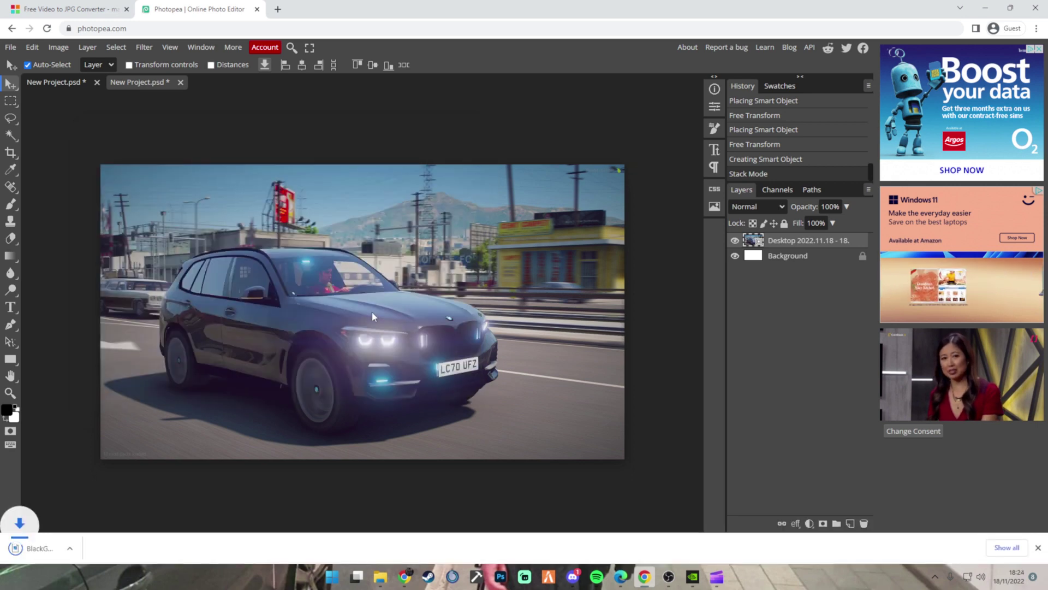